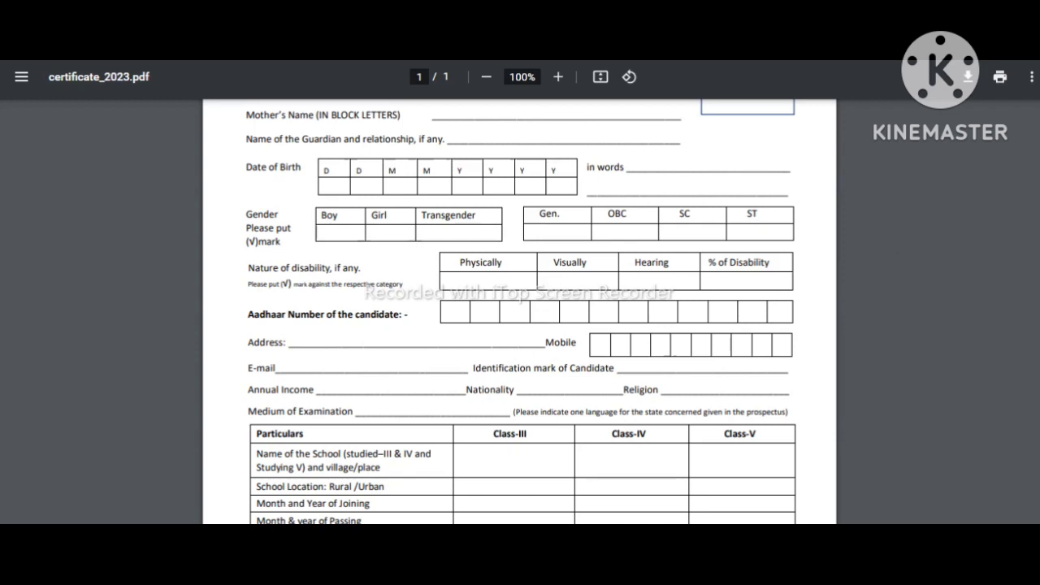
Step: Review the study certificate form, from the candidate details and class particulars to the signature section
{"action": "scroll", "coordinate": [520, 312], "scroll_direction": "down", "scroll_amount": 4}
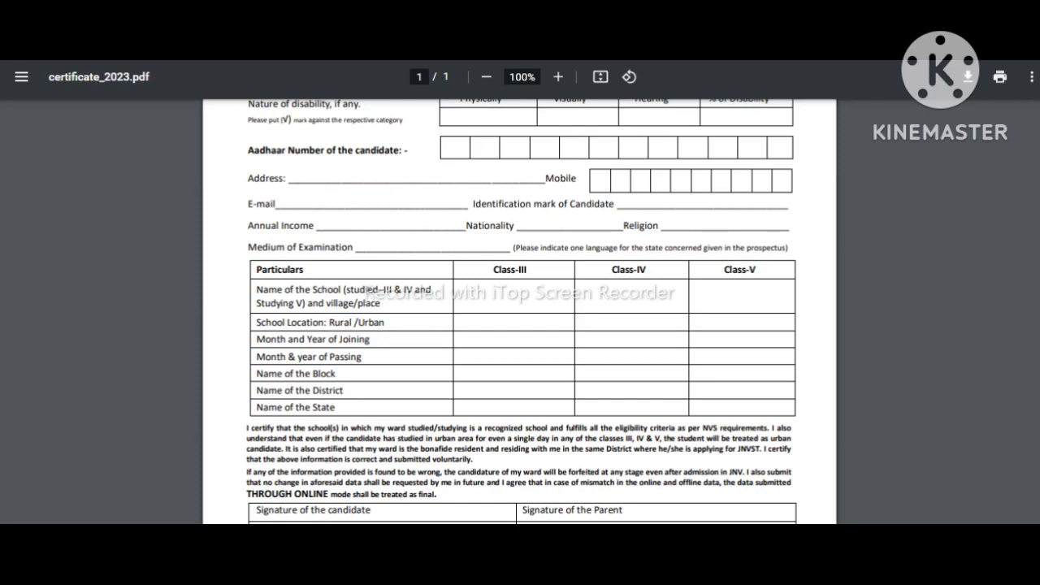
{"action": "scroll", "coordinate": [520, 311], "scroll_direction": "down", "scroll_amount": 2}
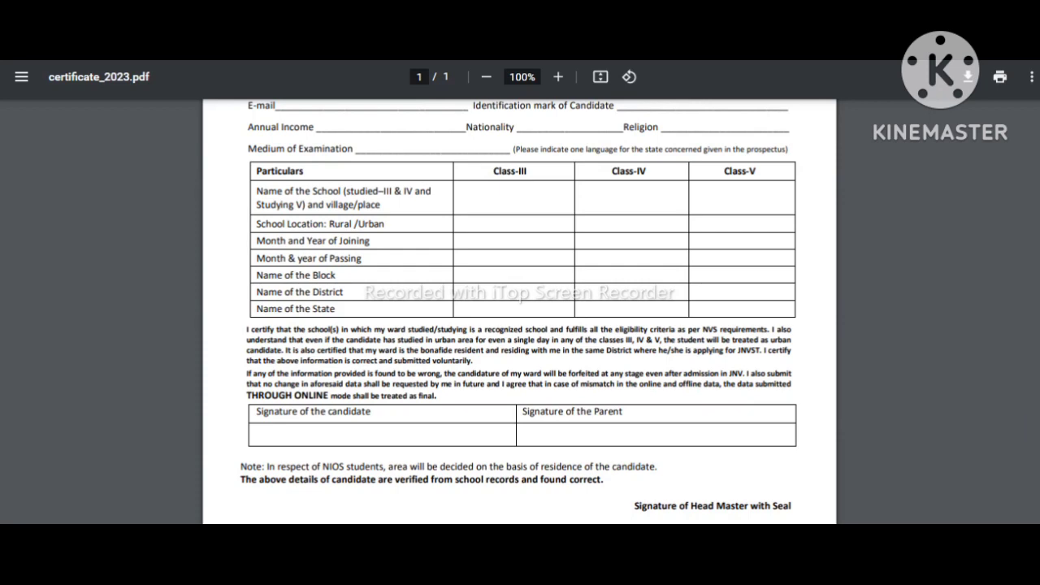
{"action": "scroll", "coordinate": [518, 309], "scroll_direction": "up", "scroll_amount": 5}
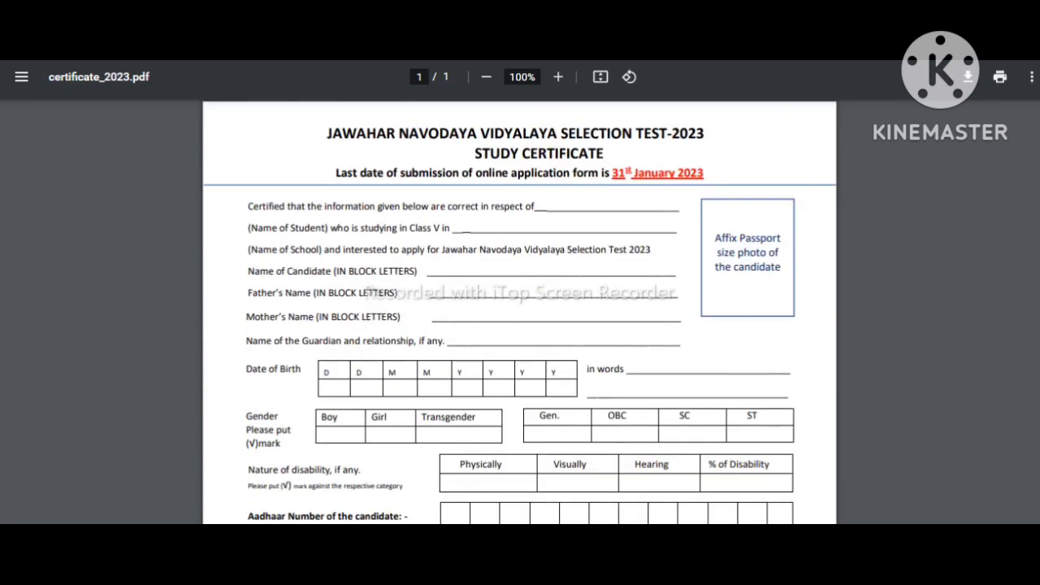
Step: Switch to the online Class VI admission application form and look through its candidate detail fields
{"action": "key", "text": "ctrl+Tab"}
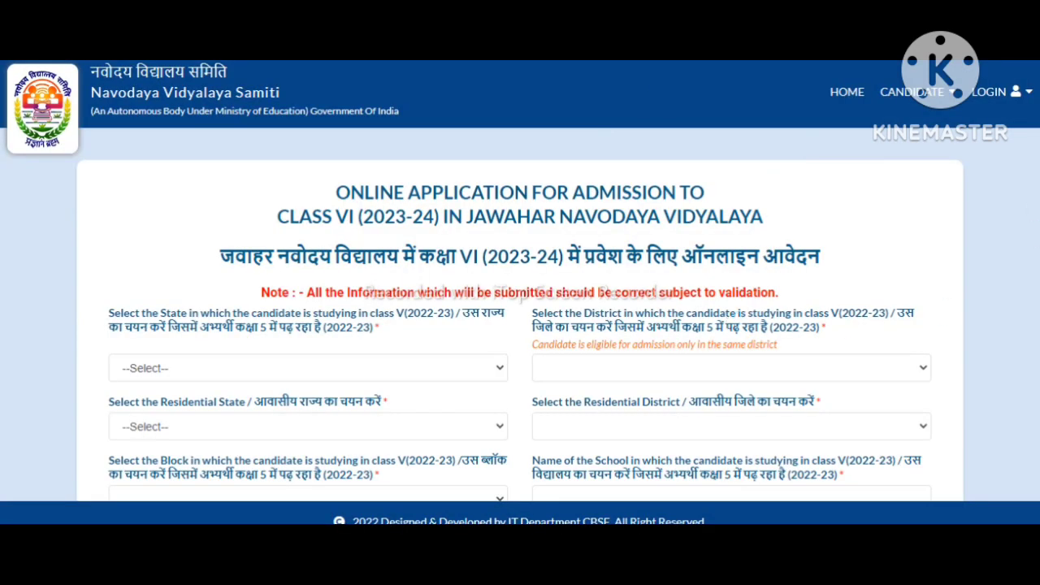
{"action": "scroll", "coordinate": [520, 309], "scroll_direction": "down", "scroll_amount": 10}
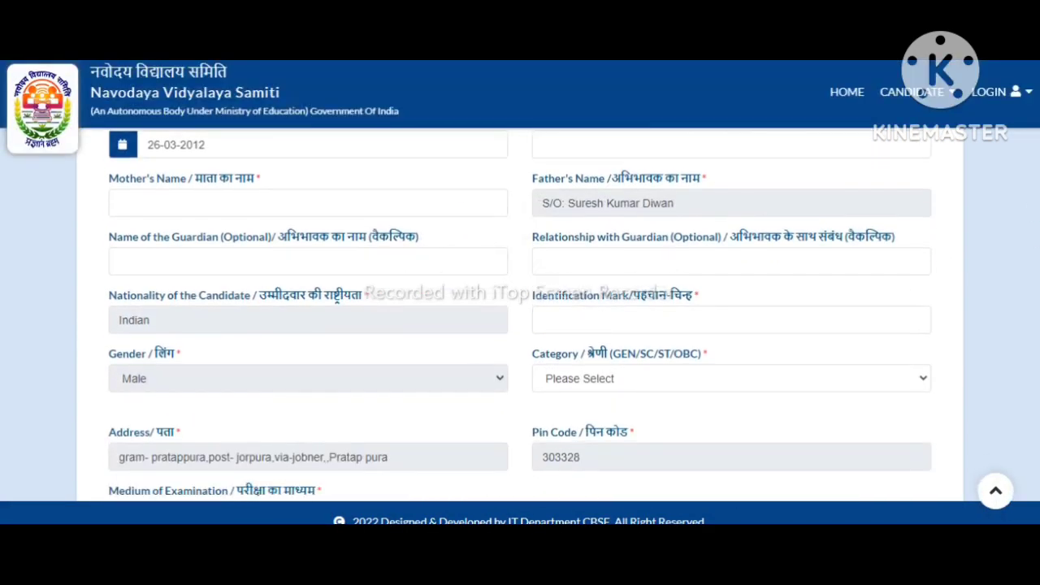
{"action": "scroll", "coordinate": [520, 309], "scroll_direction": "up", "scroll_amount": 10}
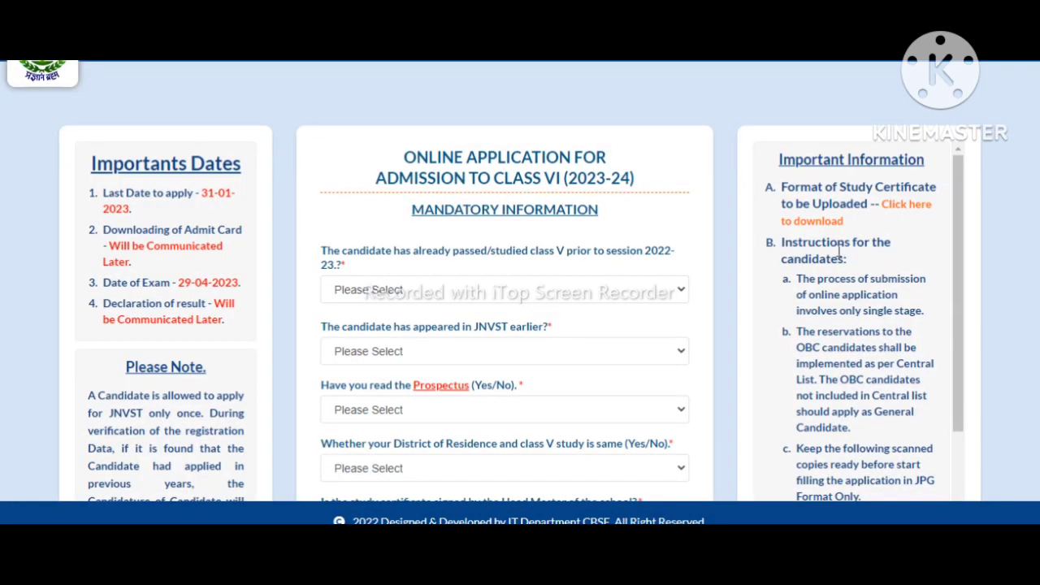
Step: Review the mandatory questions and the Important Information on required scanned documents and their file sizes
{"action": "scroll", "coordinate": [520, 308], "scroll_direction": "down", "scroll_amount": 2}
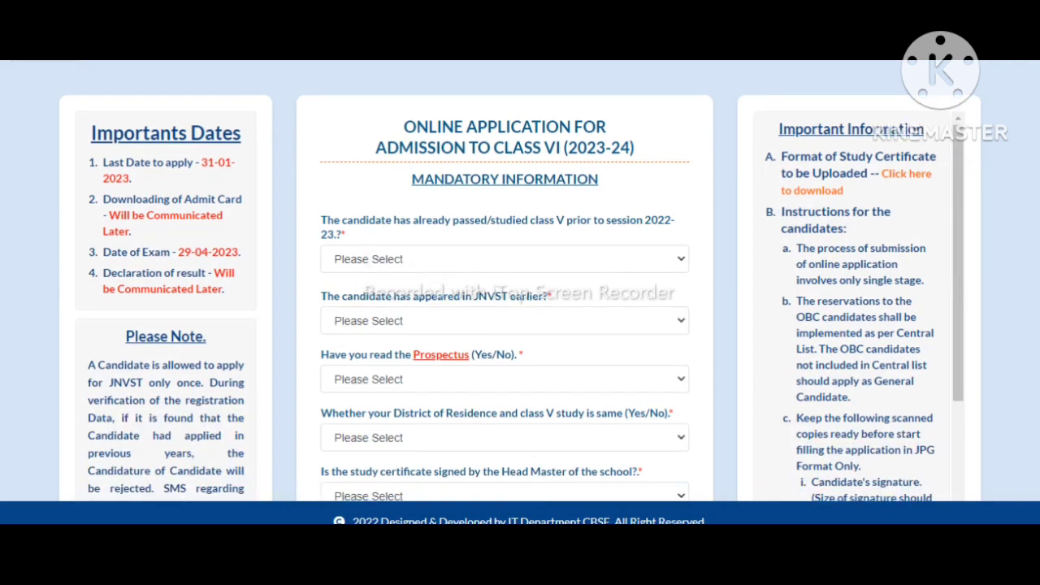
{"action": "scroll", "coordinate": [520, 308], "scroll_direction": "down", "scroll_amount": 5}
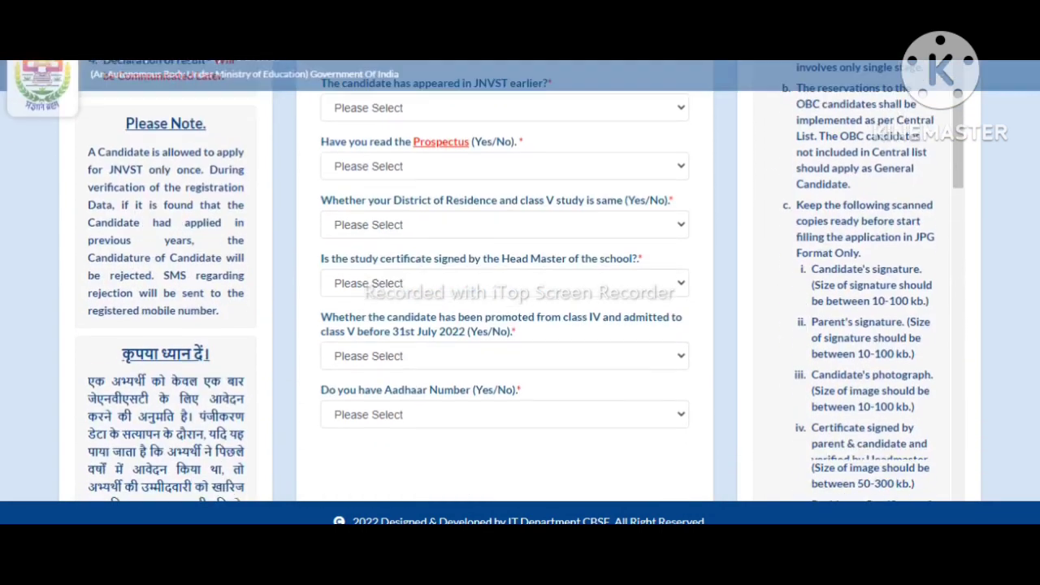
{"action": "scroll", "coordinate": [520, 308], "scroll_direction": "up", "scroll_amount": 5}
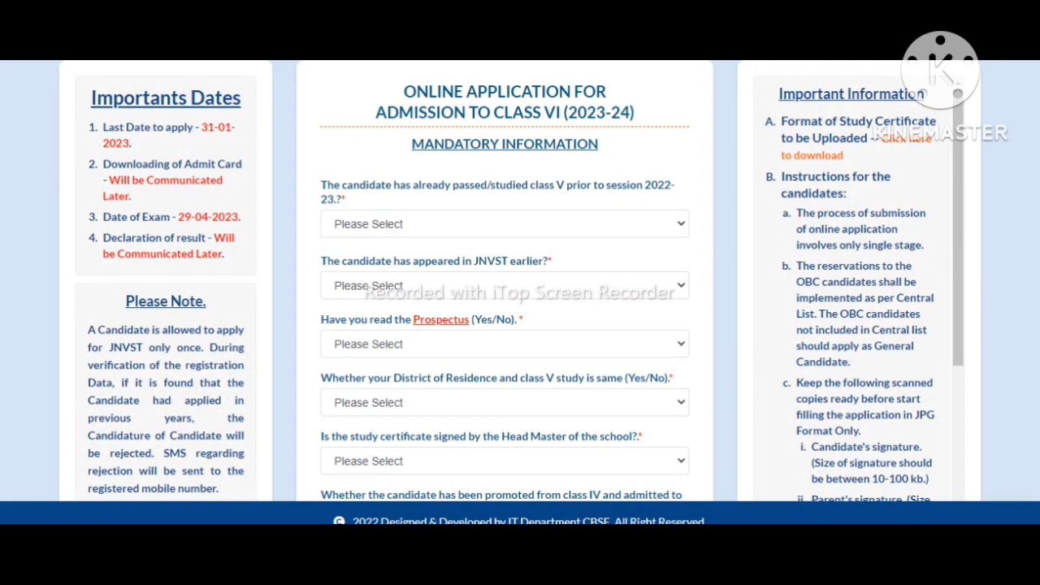
{"action": "scroll", "coordinate": [981, 244], "scroll_direction": "down", "scroll_amount": 5}
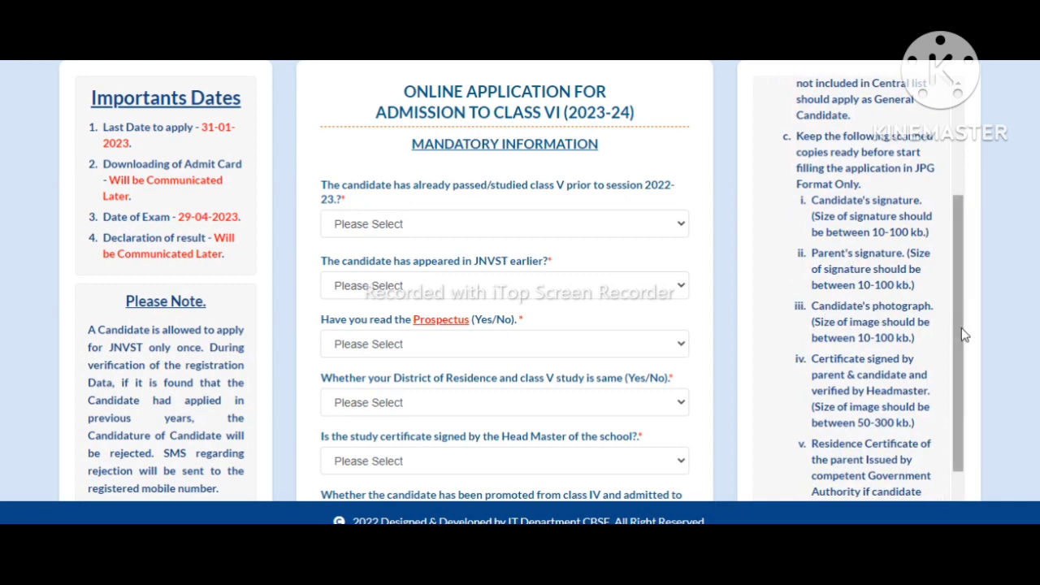
{"action": "left_click_drag", "start_coordinate": [961, 327], "coordinate": [963, 368]}
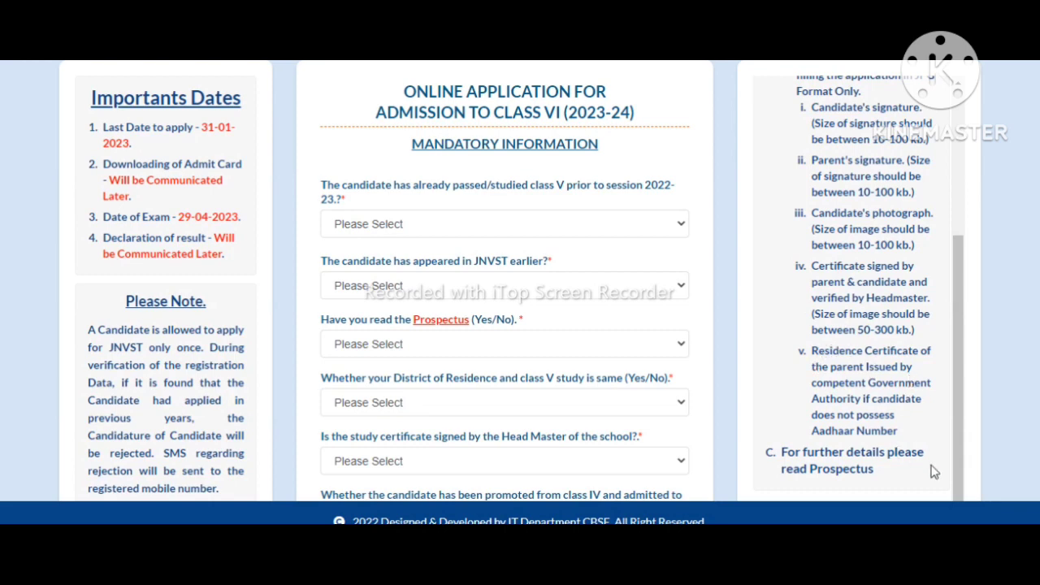
{"action": "left_click_drag", "start_coordinate": [956, 446], "coordinate": [949, 246]}
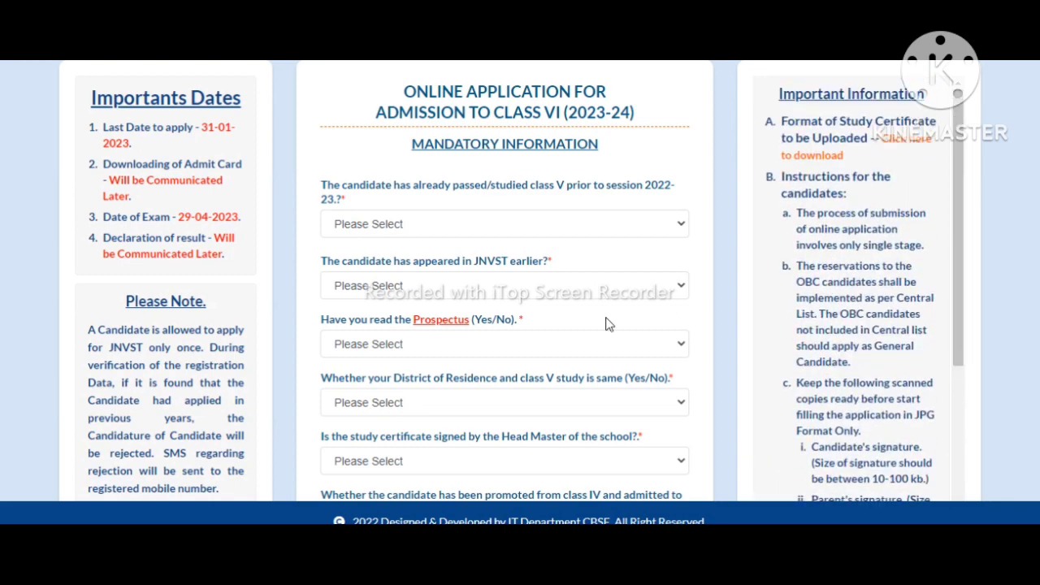
Step: Answer No to having passed or studied class V before session 2022-23 and to having appeared in JNVST earlier
{"action": "left_click", "coordinate": [474, 227]}
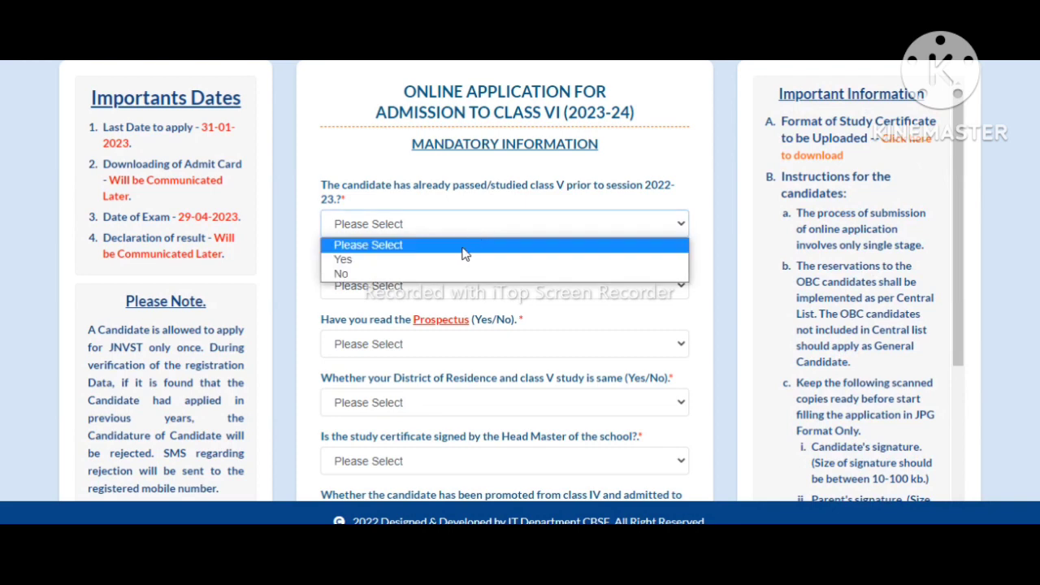
{"action": "left_click", "coordinate": [429, 273]}
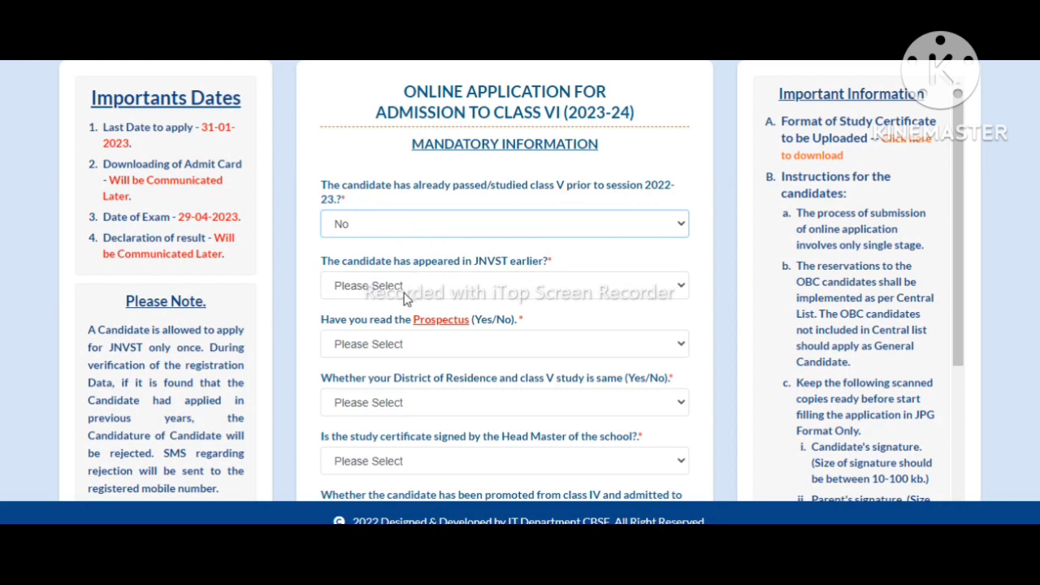
{"action": "left_click", "coordinate": [404, 294]}
{"action": "left_click", "coordinate": [394, 334]}
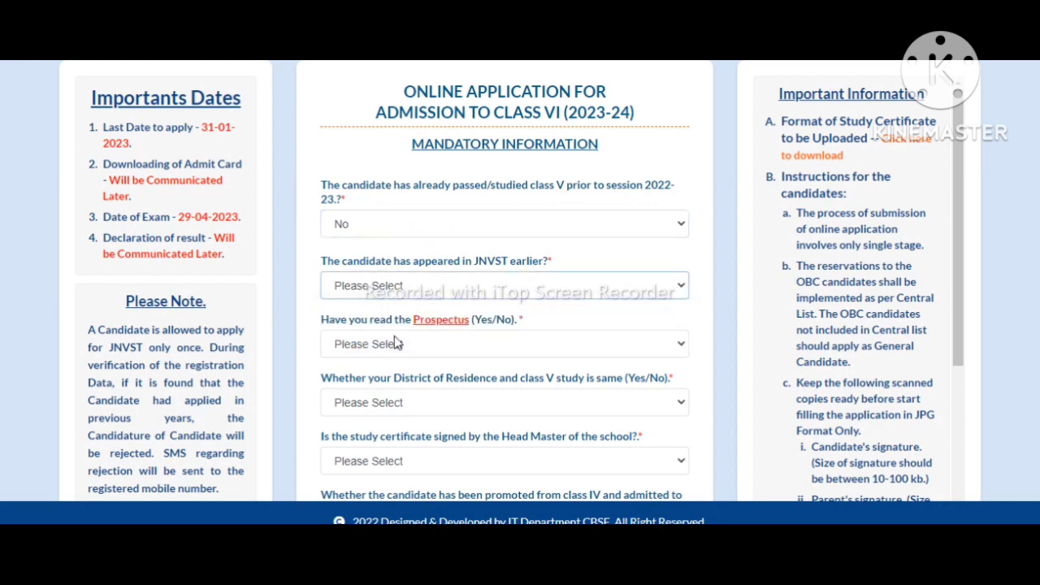
Step: Answer Yes to having read the Prospectus and to the district of residence and class V study being the same
{"action": "left_click", "coordinate": [406, 348]}
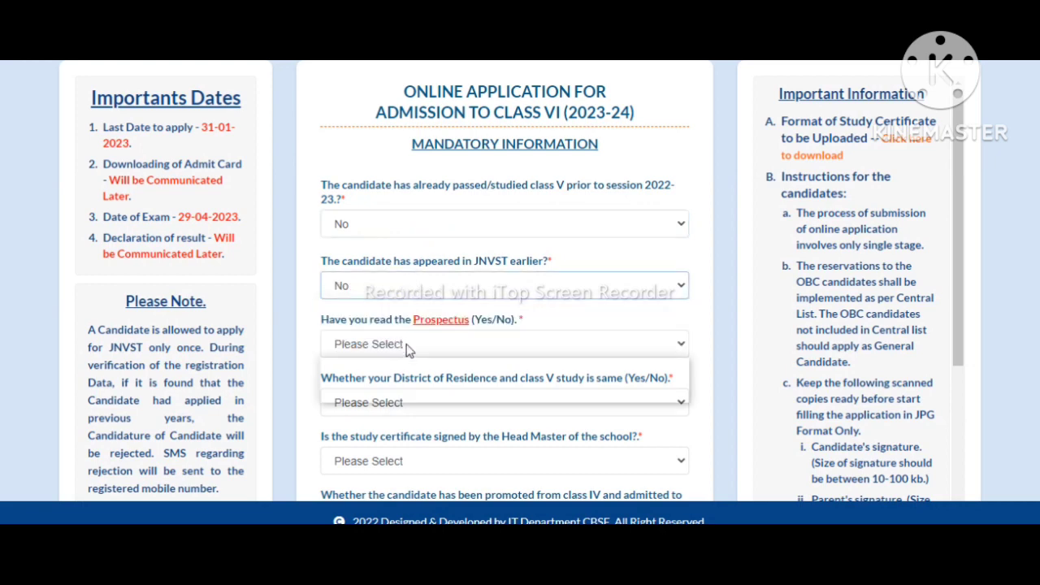
{"action": "left_click", "coordinate": [393, 380]}
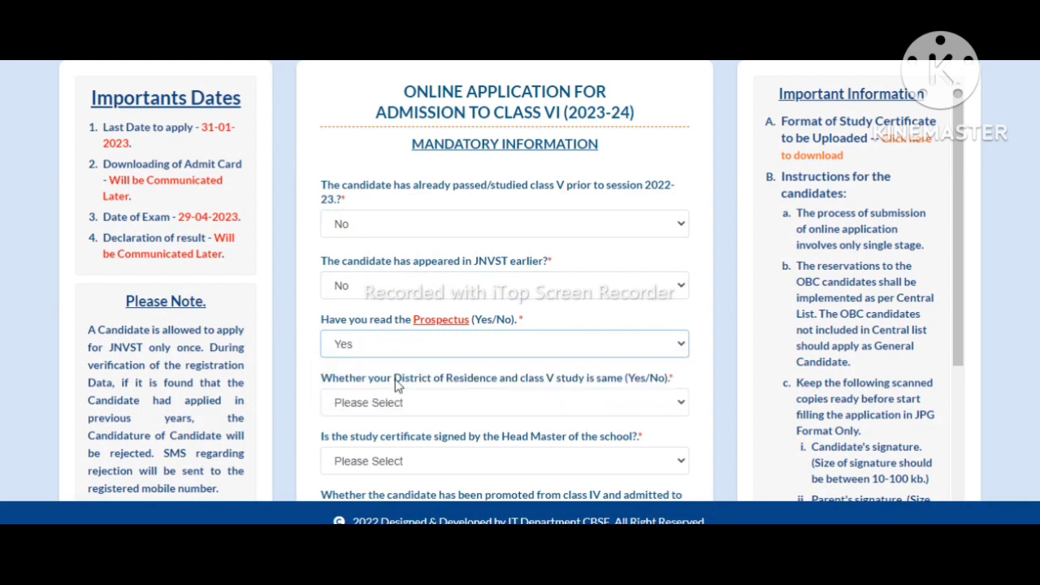
{"action": "left_click", "coordinate": [404, 405]}
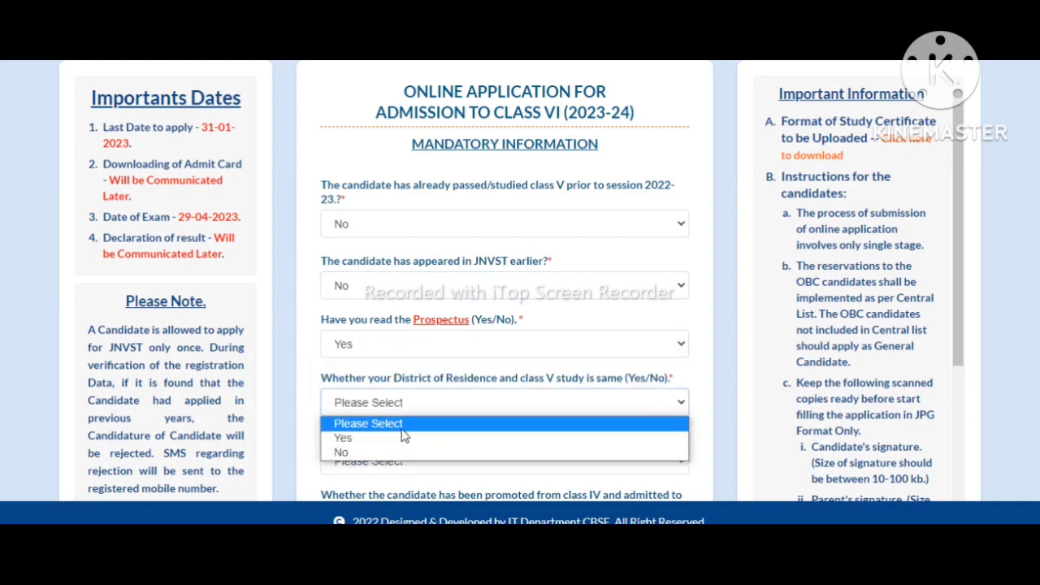
{"action": "left_click", "coordinate": [402, 438]}
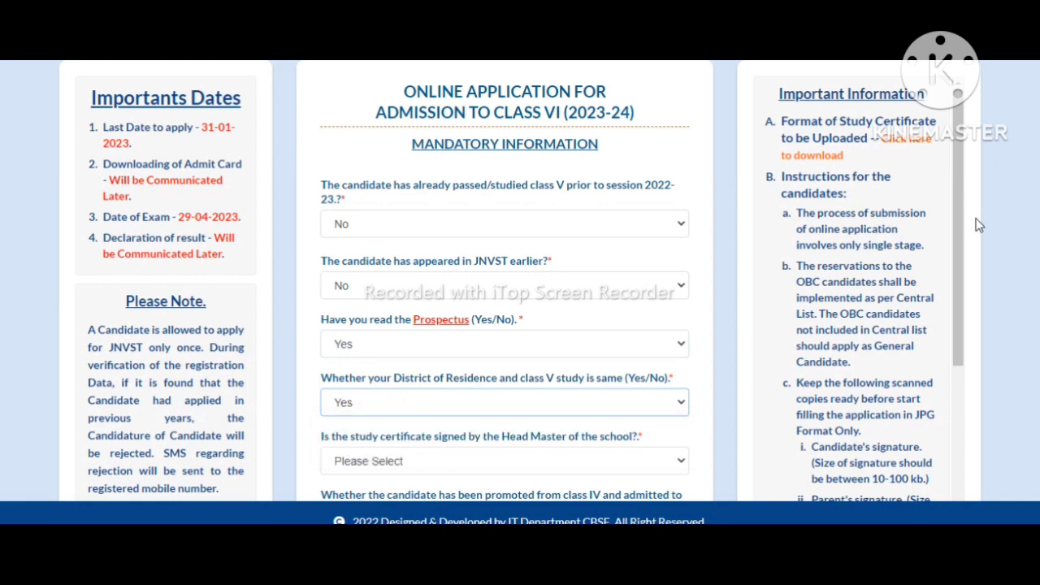
Step: Answer Yes to the Head Master having signed the study certificate and to promotion into class V before 31st July 2022
{"action": "scroll", "coordinate": [957, 244], "scroll_direction": "down", "scroll_amount": 3}
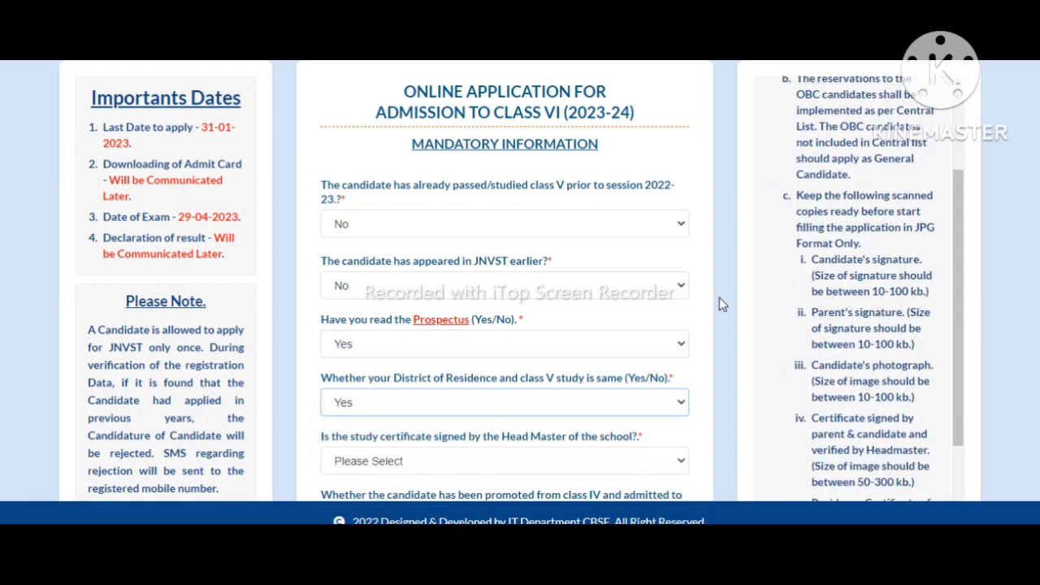
{"action": "scroll", "coordinate": [644, 270], "scroll_direction": "down", "scroll_amount": 3}
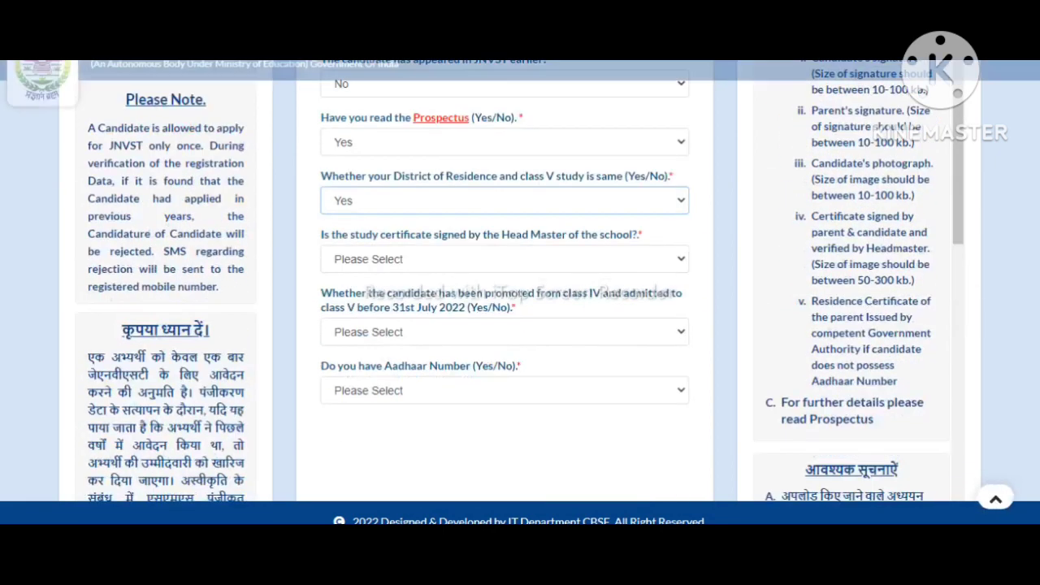
{"action": "left_click", "coordinate": [632, 265]}
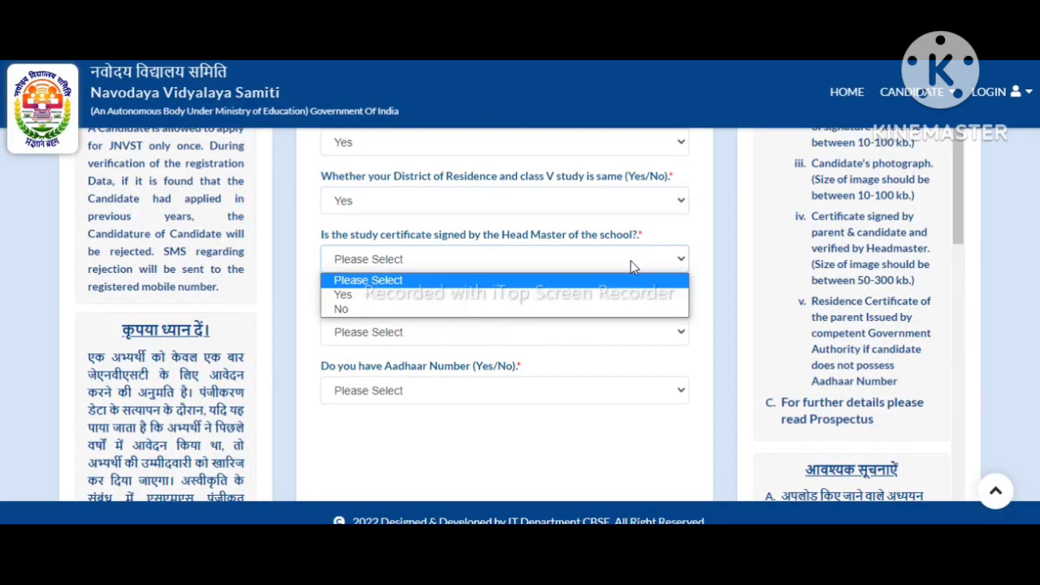
{"action": "left_click", "coordinate": [599, 295]}
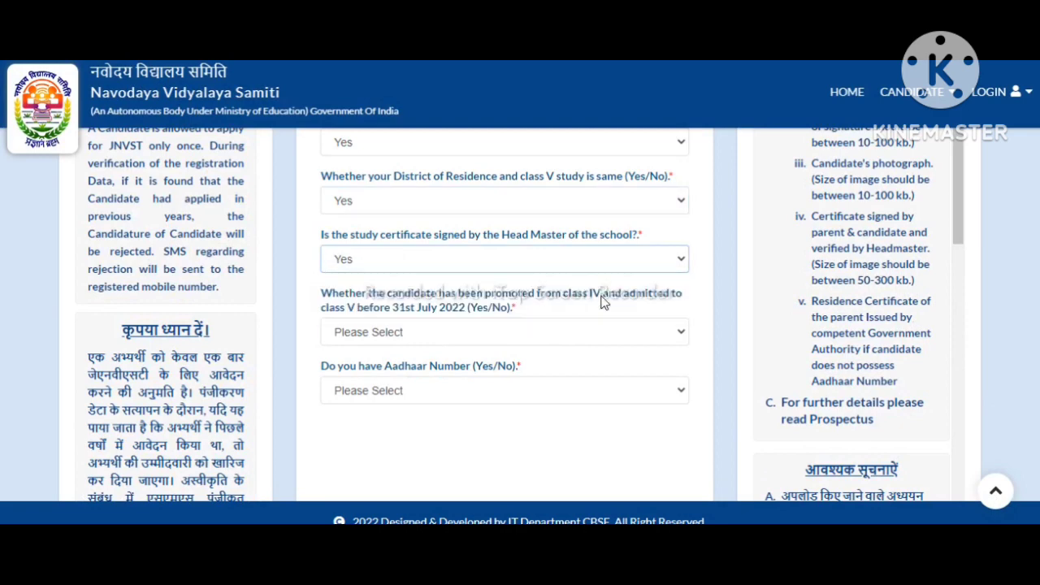
{"action": "left_click", "coordinate": [561, 340]}
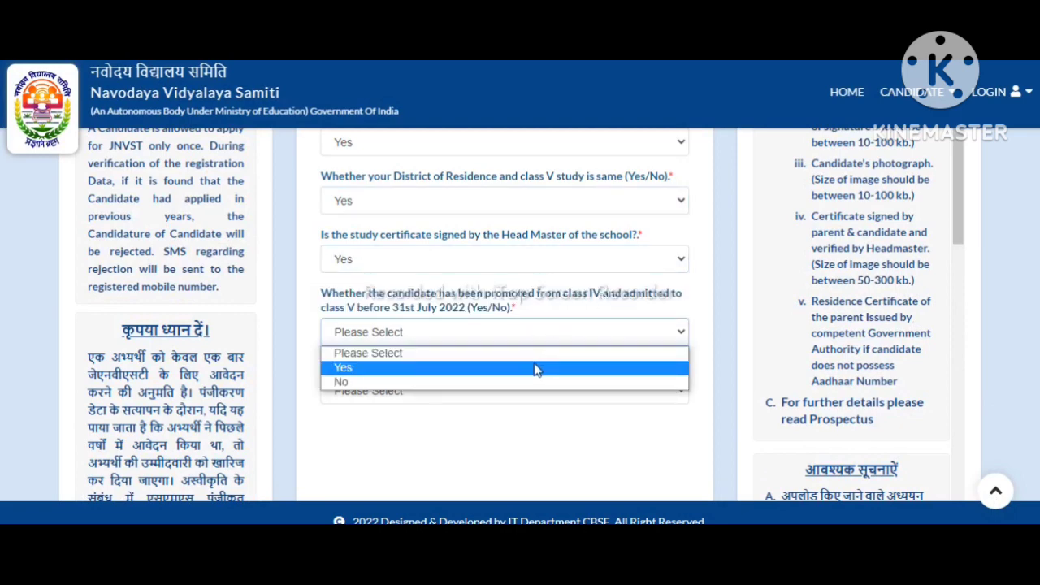
{"action": "left_click", "coordinate": [534, 366]}
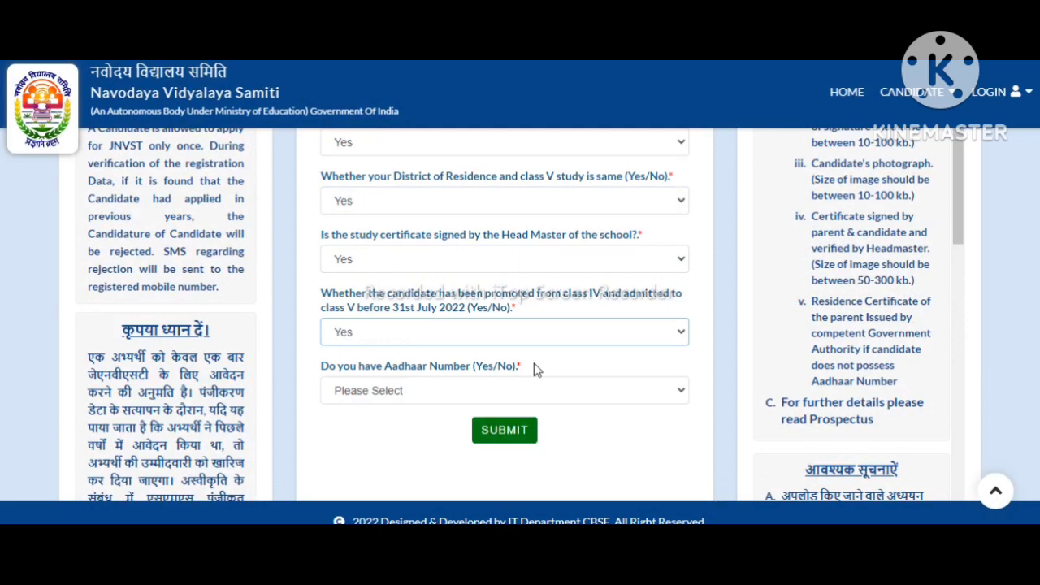
Step: Answer Yes to the question about having an Aadhaar number
{"action": "left_click", "coordinate": [499, 394]}
{"action": "left_click", "coordinate": [469, 425]}
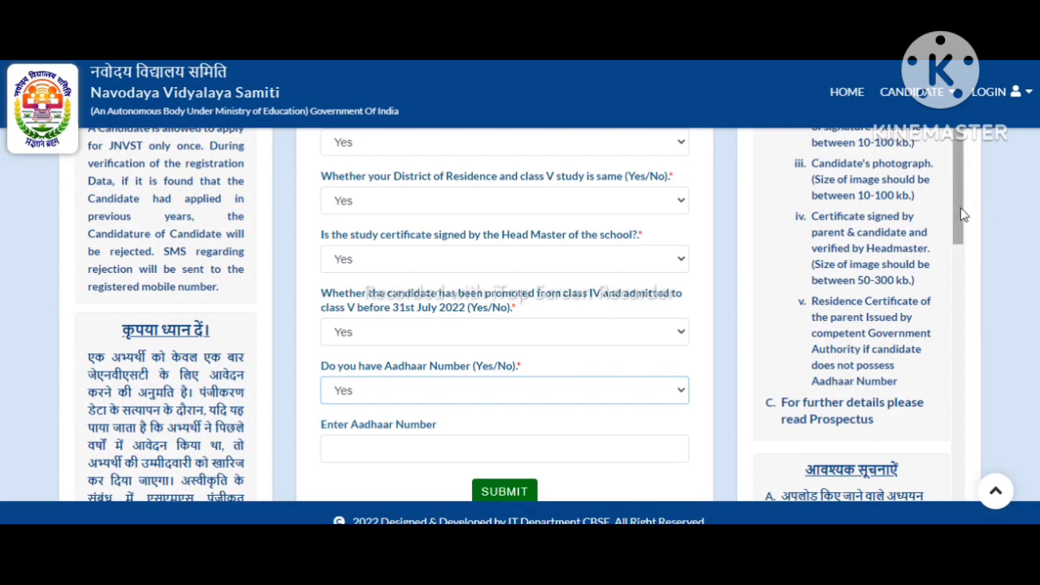
{"action": "left_click_drag", "start_coordinate": [960, 217], "coordinate": [975, 251]}
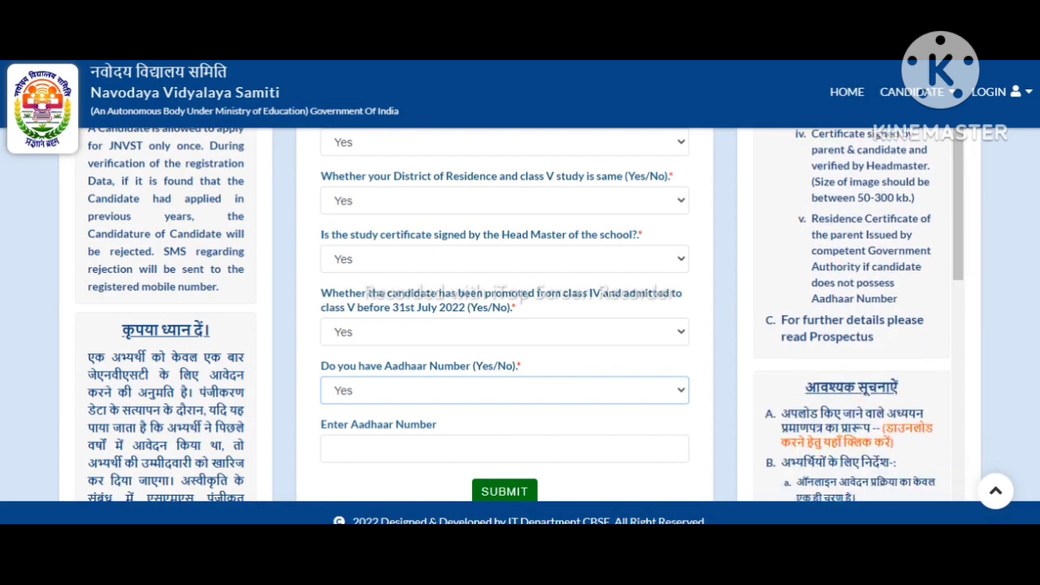
Step: Set the Aadhaar number answer to No and acknowledge the notice about provisional registration
{"action": "scroll", "coordinate": [550, 291], "scroll_direction": "down", "scroll_amount": 2}
{"action": "left_click", "coordinate": [526, 301]}
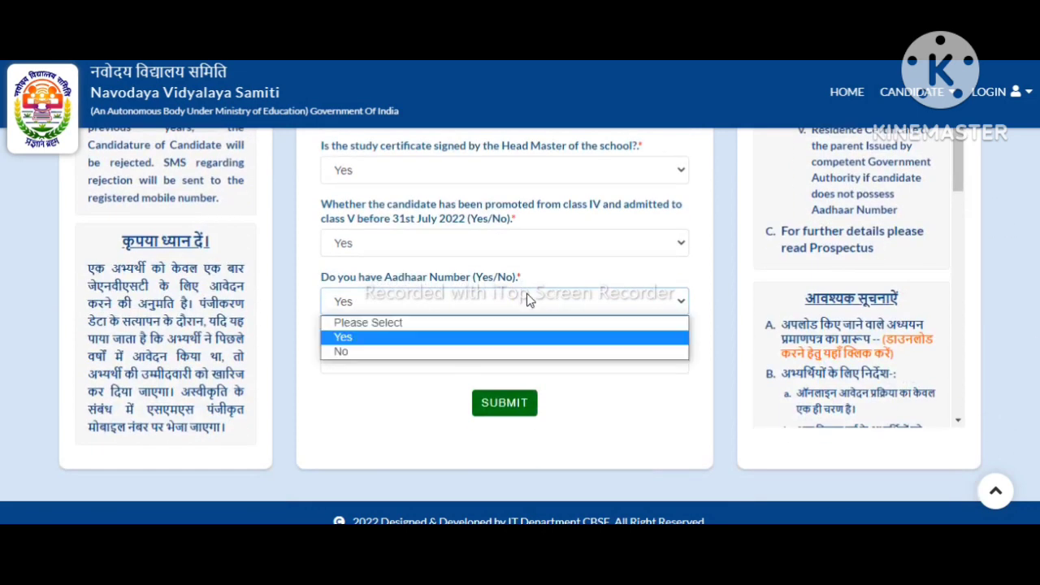
{"action": "left_click", "coordinate": [480, 351]}
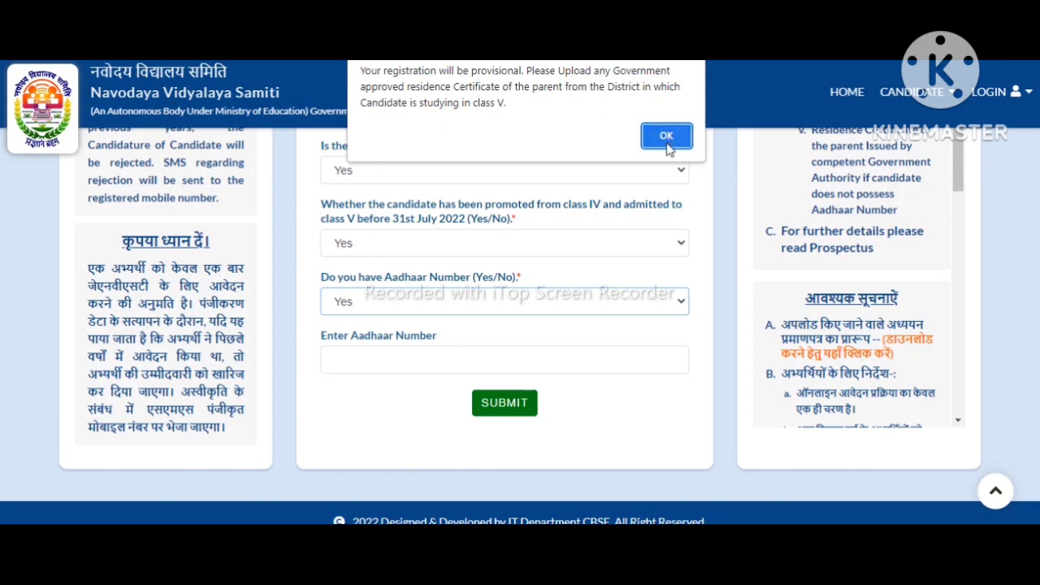
{"action": "left_click_drag", "start_coordinate": [406, 87], "coordinate": [536, 89]}
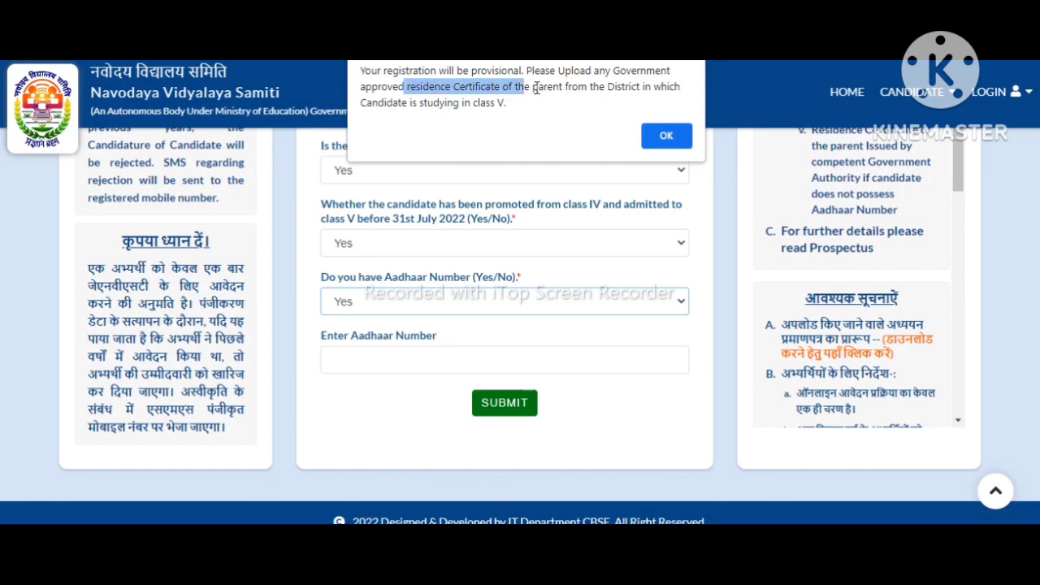
{"action": "left_click", "coordinate": [536, 89]}
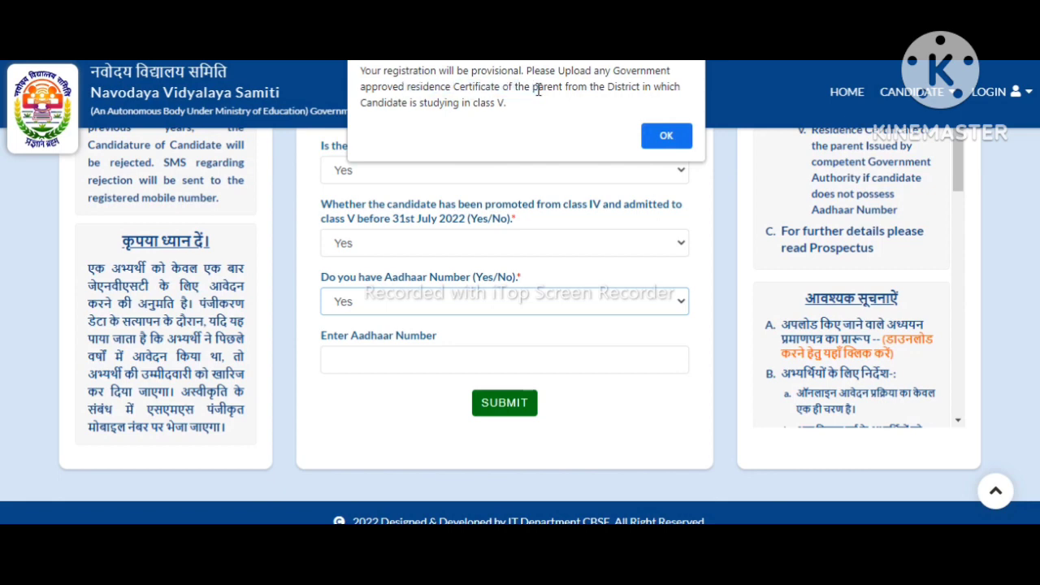
{"action": "left_click", "coordinate": [674, 140]}
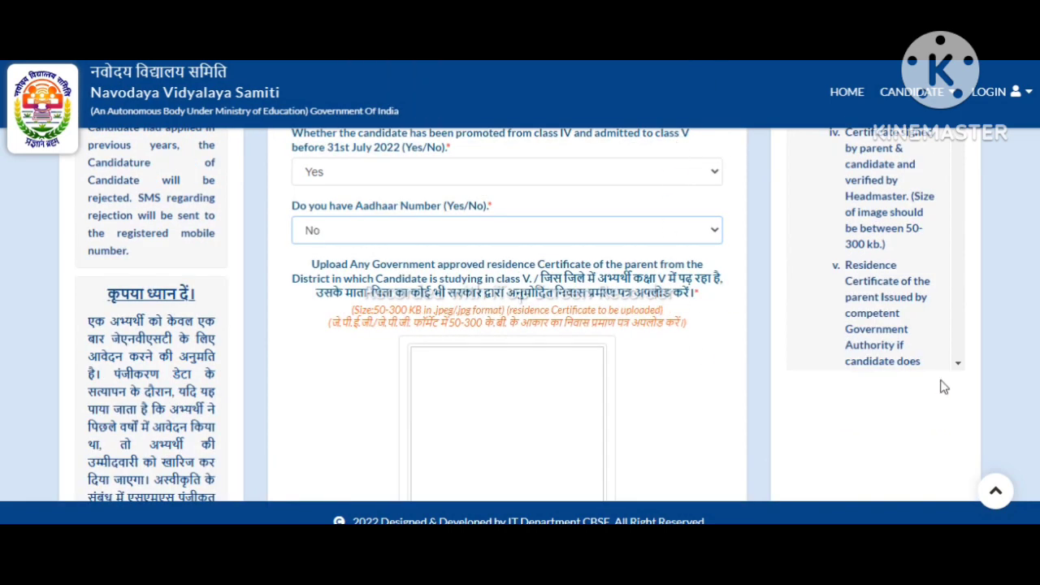
Step: Examine the residence certificate upload section, including its file size and format requirements
{"action": "scroll", "coordinate": [520, 325], "scroll_direction": "down", "scroll_amount": 3}
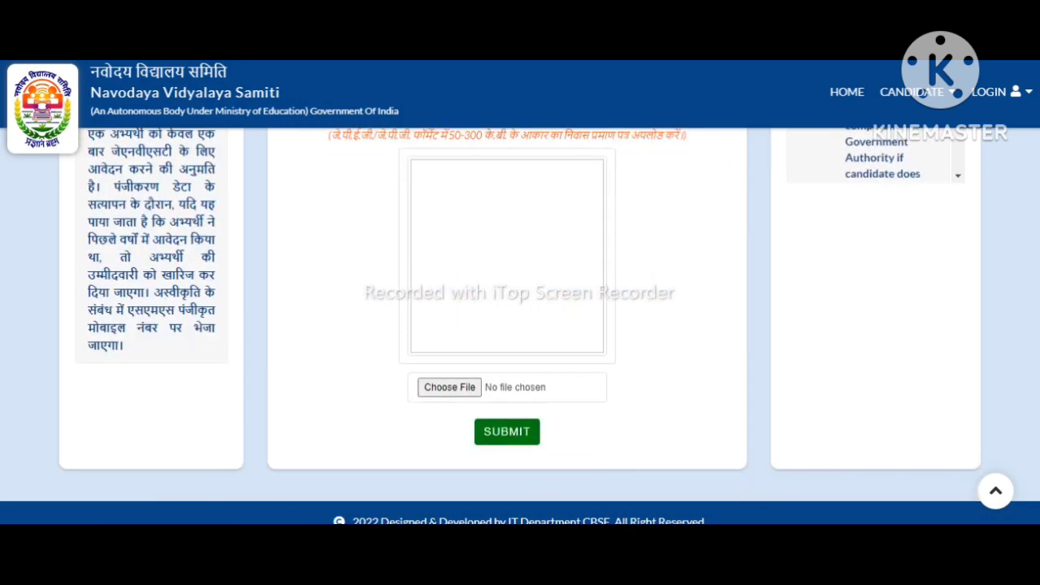
{"action": "scroll", "coordinate": [520, 325], "scroll_direction": "up", "scroll_amount": 3}
{"action": "scroll", "coordinate": [508, 325], "scroll_direction": "down", "scroll_amount": 5}
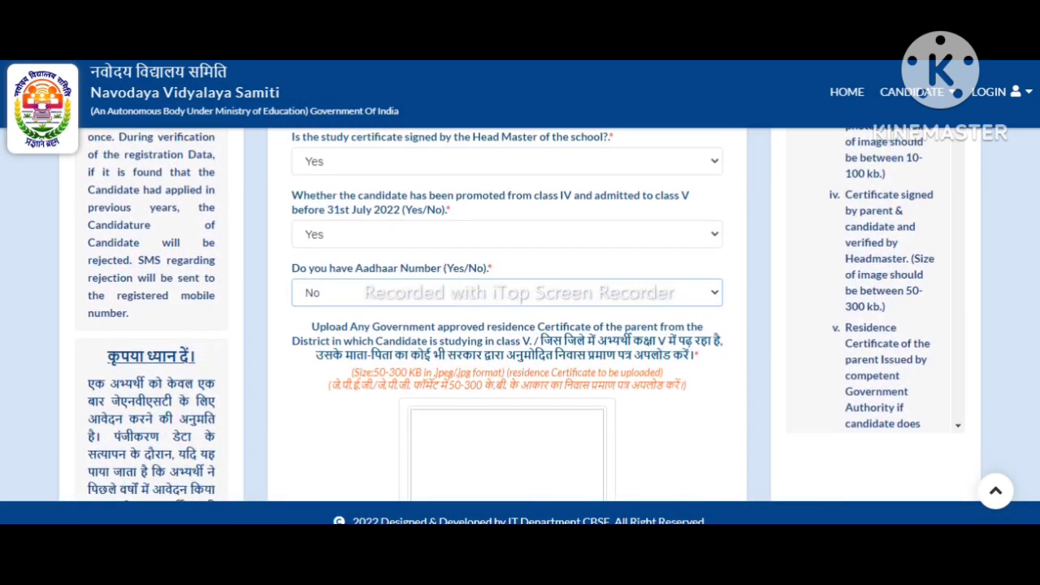
{"action": "scroll", "coordinate": [922, 352], "scroll_direction": "up", "scroll_amount": 1}
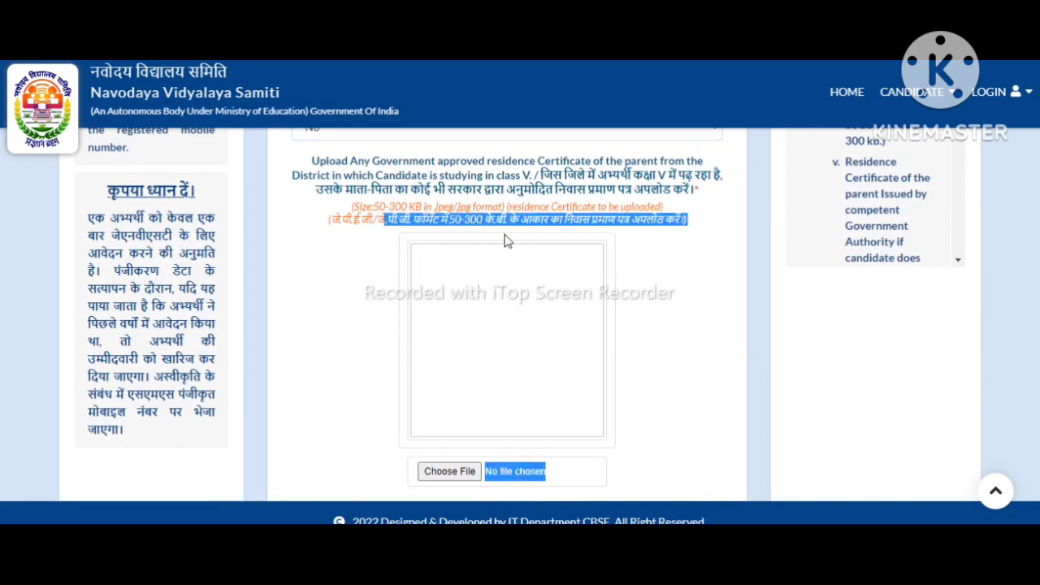
Step: Check the Hindi format note for the residence certificate, set the Aadhaar number answer to Yes and activate the Aadhaar number field
{"action": "left_click_drag", "start_coordinate": [384, 219], "coordinate": [511, 241]}
{"action": "scroll", "coordinate": [758, 242], "scroll_direction": "down", "scroll_amount": 1}
{"action": "scroll", "coordinate": [758, 243], "scroll_direction": "up", "scroll_amount": 3}
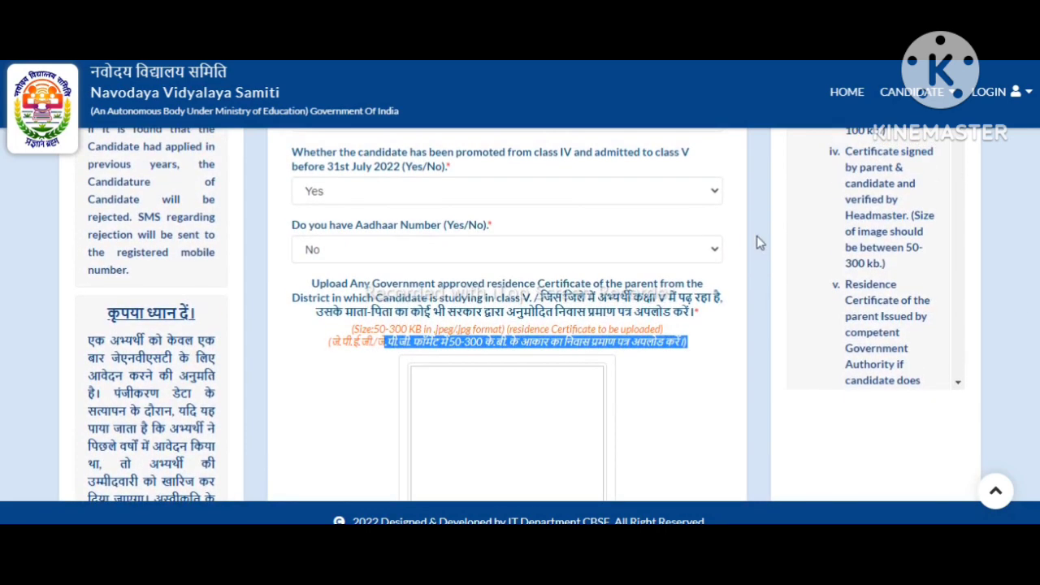
{"action": "left_click", "coordinate": [689, 252]}
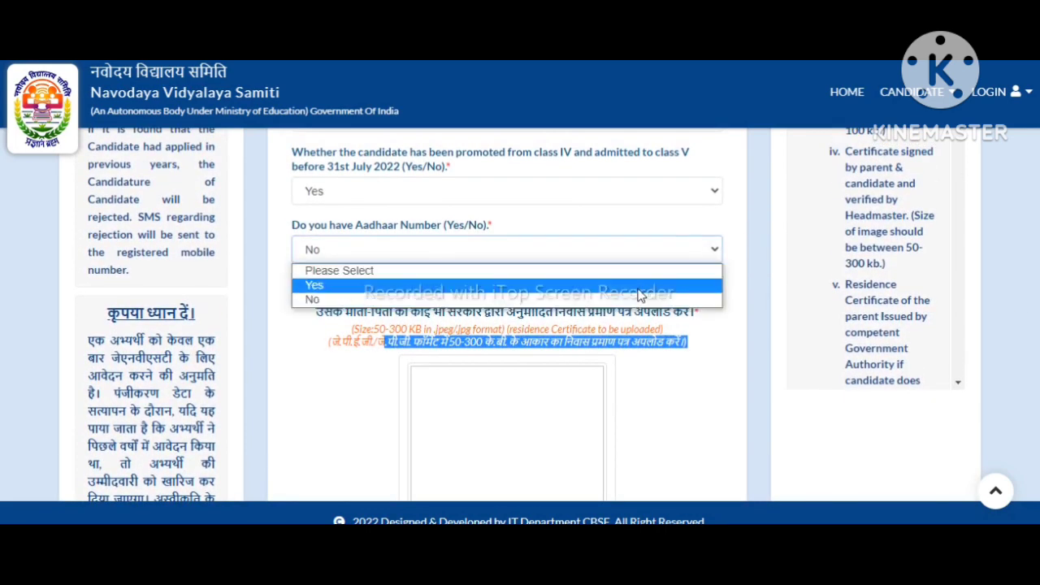
{"action": "left_click", "coordinate": [638, 290]}
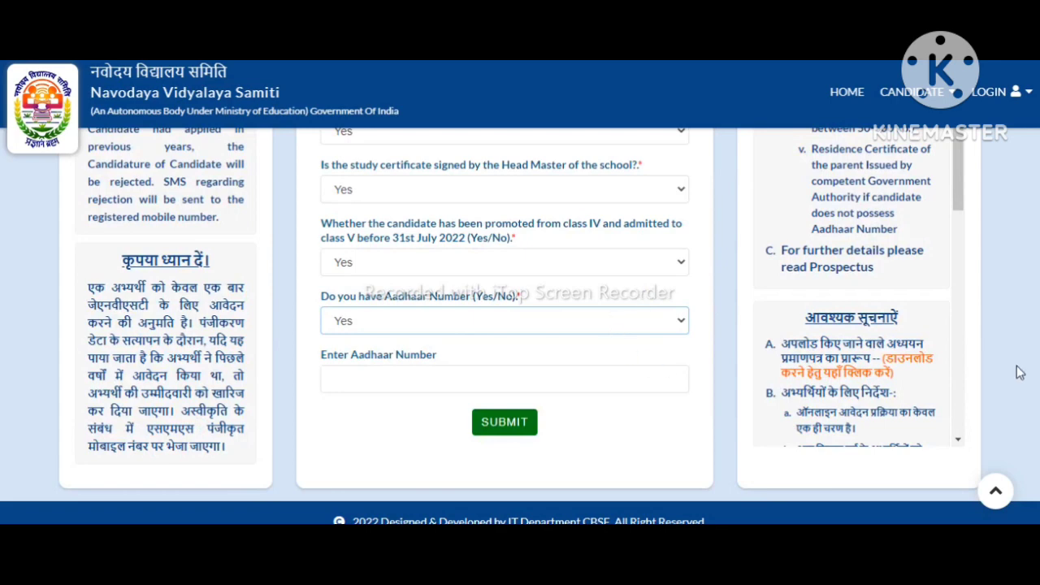
{"action": "scroll", "coordinate": [558, 355], "scroll_direction": "down", "scroll_amount": 1}
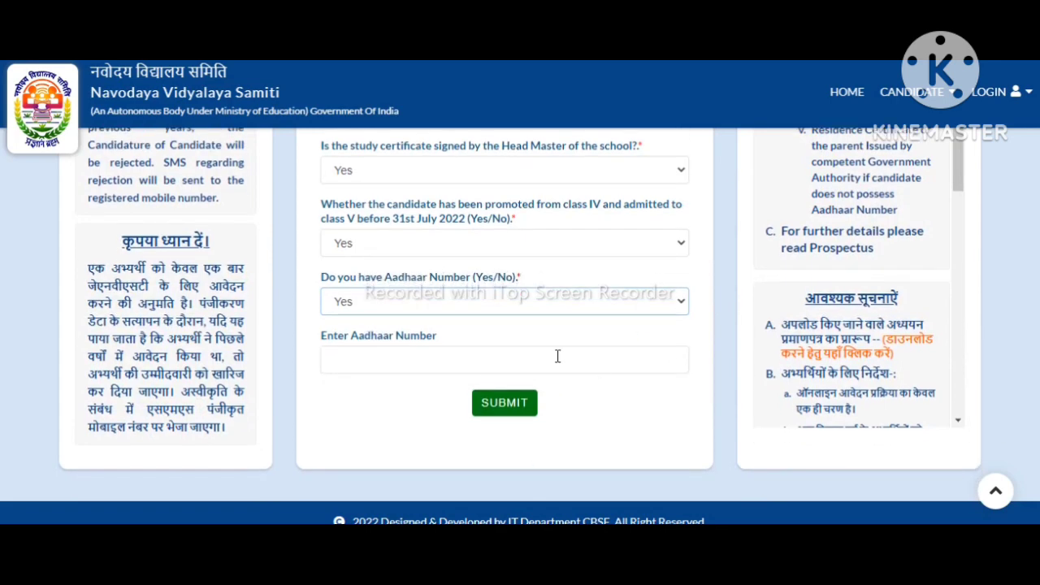
{"action": "left_click", "coordinate": [466, 361]}
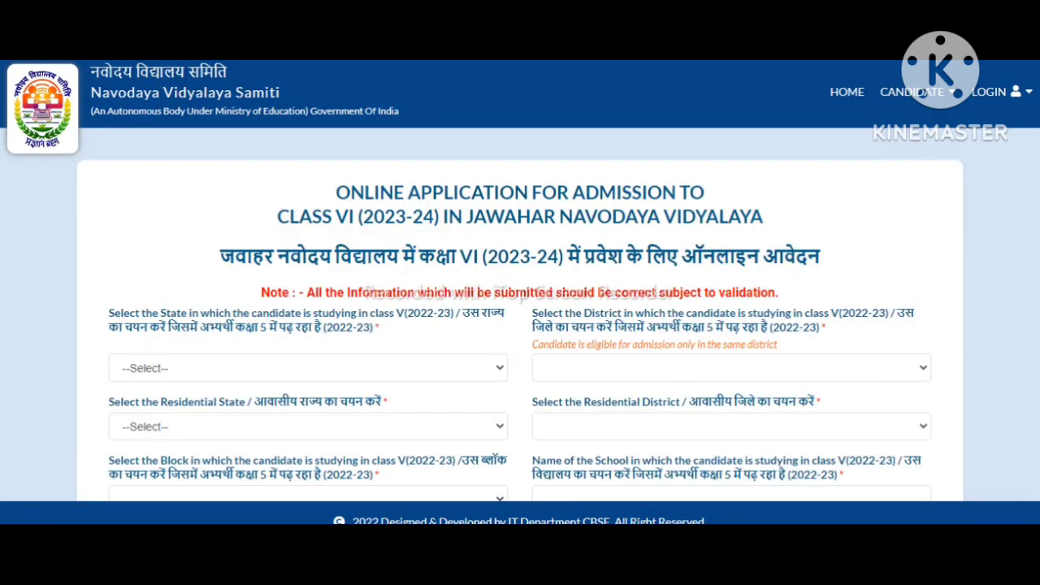
Step: Examine the Class VI application form from the state and district selections down to the photo and signature uploads
{"action": "scroll", "coordinate": [520, 326], "scroll_direction": "down", "scroll_amount": 20}
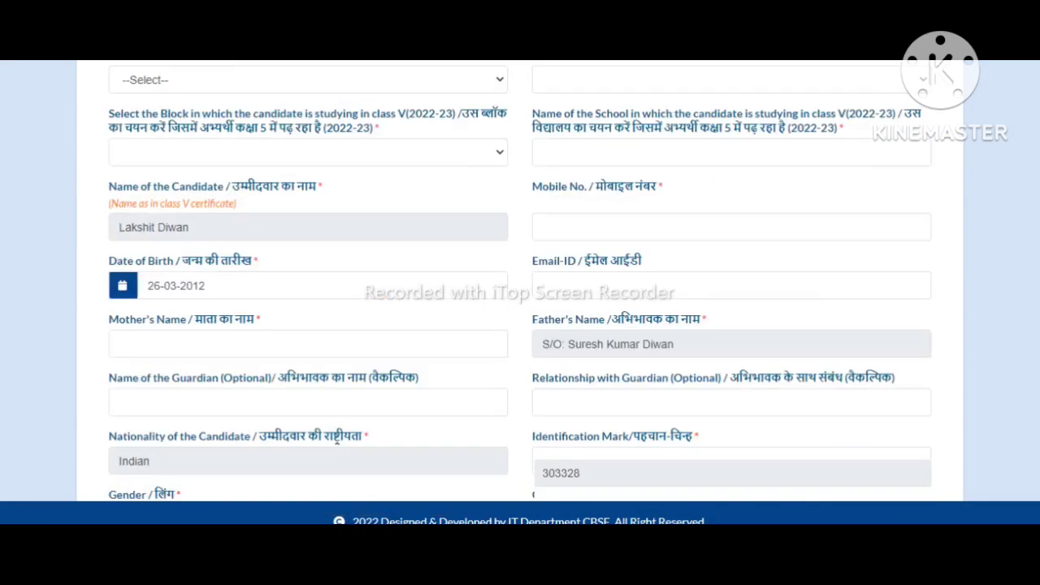
{"action": "scroll", "coordinate": [1028, 455], "scroll_direction": "down", "scroll_amount": 8}
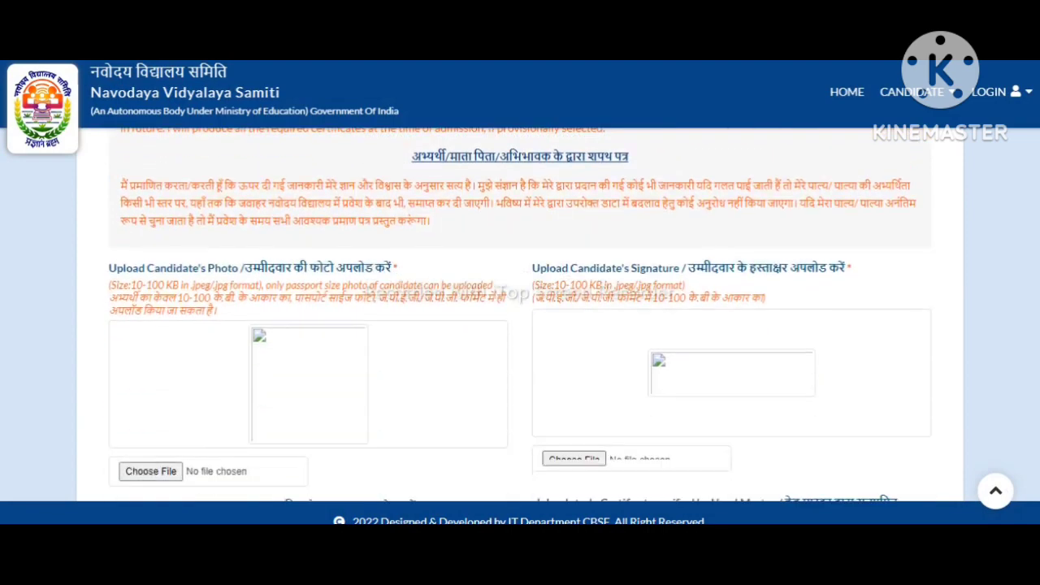
{"action": "scroll", "coordinate": [1025, 373], "scroll_direction": "up", "scroll_amount": 6}
{"action": "scroll", "coordinate": [1026, 373], "scroll_direction": "up", "scroll_amount": 20}
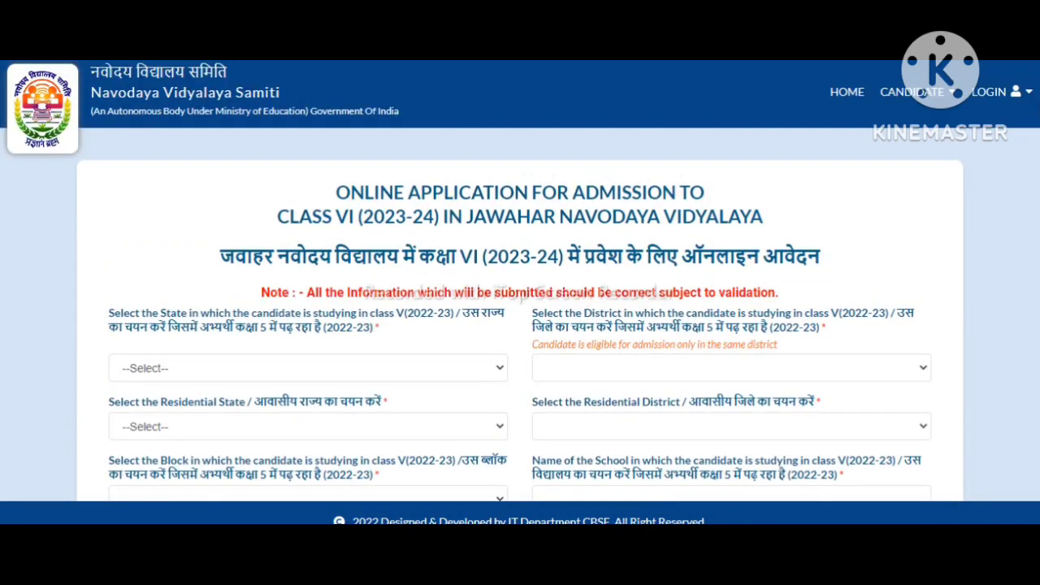
{"action": "scroll", "coordinate": [1038, 143], "scroll_direction": "down", "scroll_amount": 3}
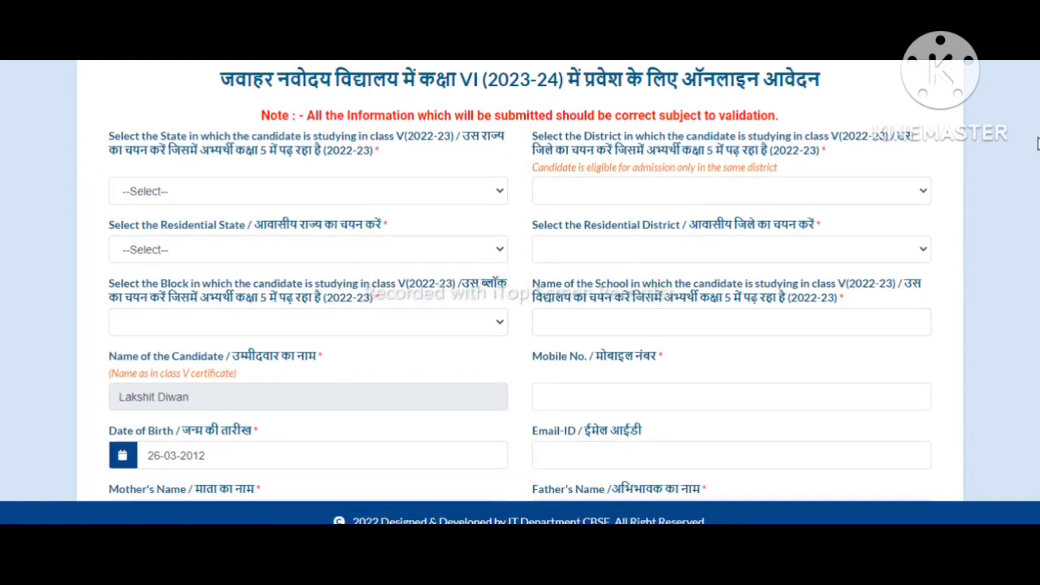
{"action": "scroll", "coordinate": [1034, 146], "scroll_direction": "down", "scroll_amount": 3}
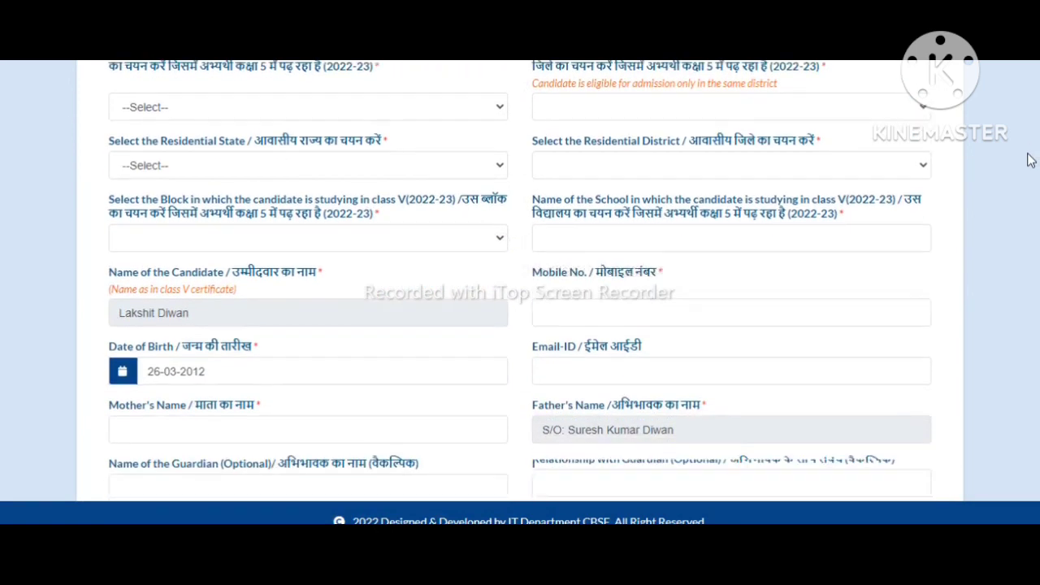
{"action": "scroll", "coordinate": [1030, 150], "scroll_direction": "up", "scroll_amount": 3}
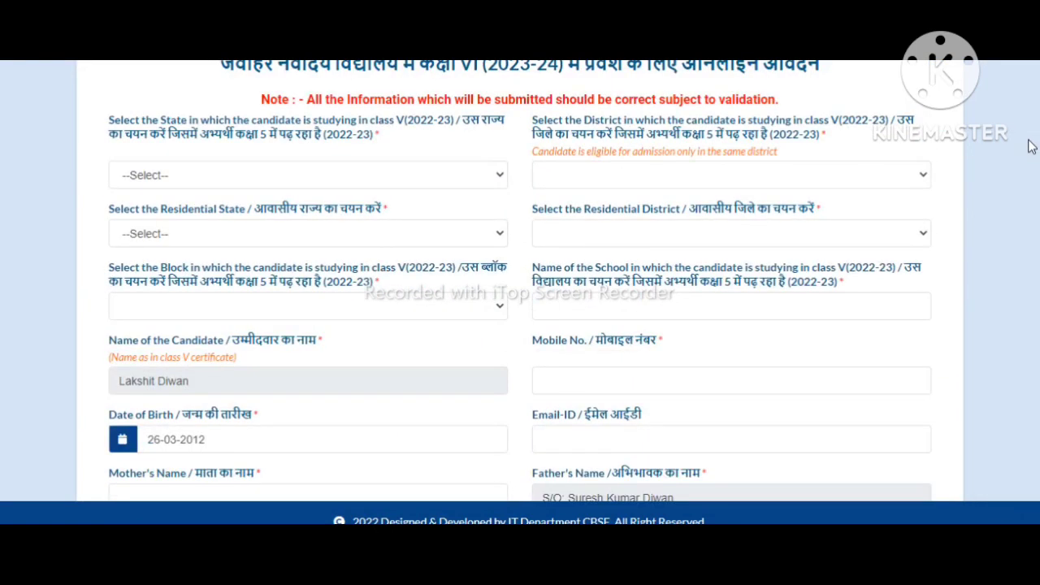
{"action": "scroll", "coordinate": [1008, 165], "scroll_direction": "down", "scroll_amount": 3}
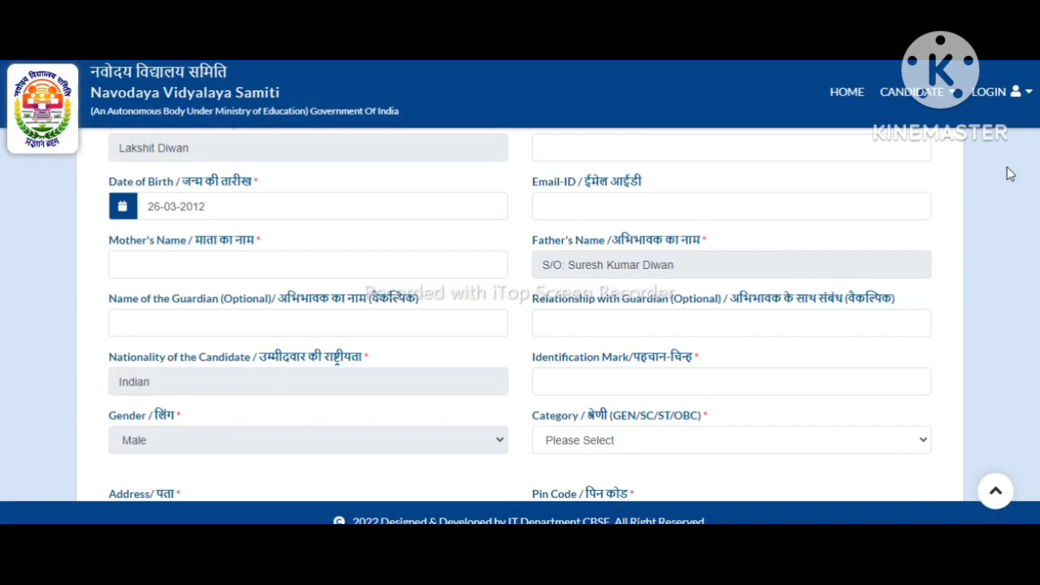
Step: Select RAJASTHAN as the state in which the candidate is studying in class V
{"action": "scroll", "coordinate": [794, 158], "scroll_direction": "up", "scroll_amount": 5}
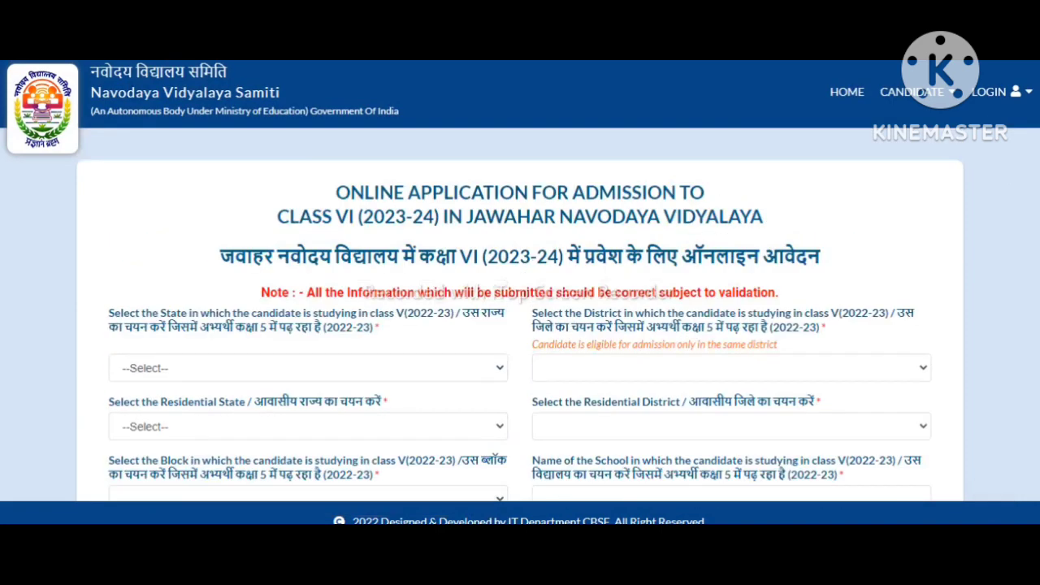
{"action": "left_click", "coordinate": [348, 371]}
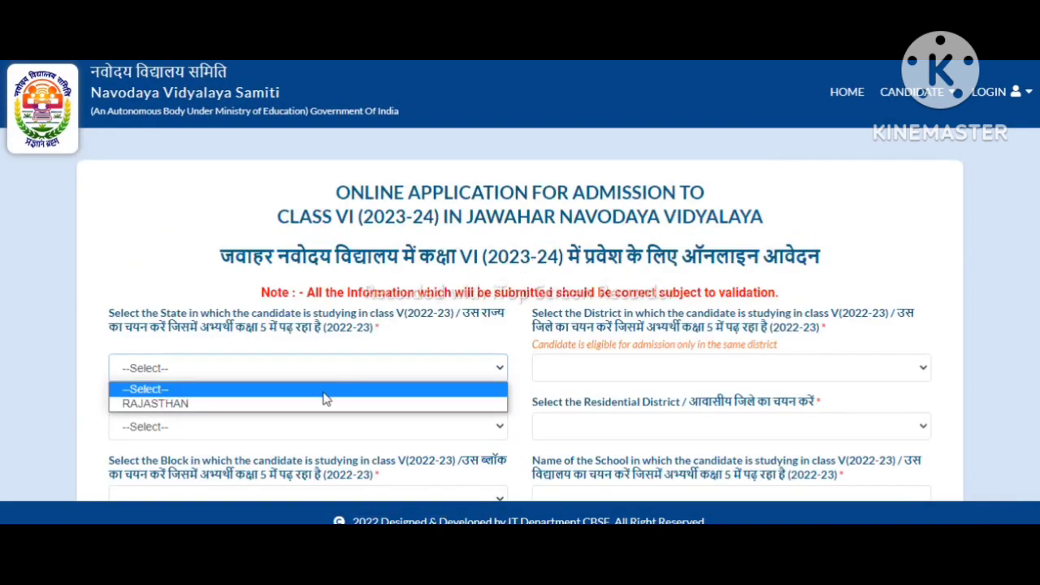
{"action": "left_click", "coordinate": [309, 408]}
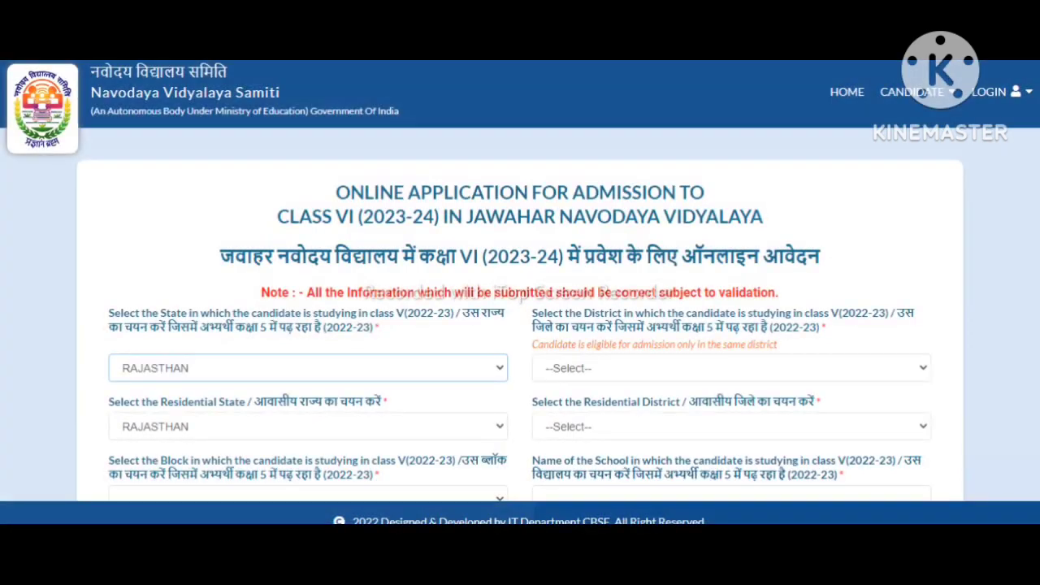
Step: Select JAIPUR as the district in which the candidate is studying in class V and dismiss the alert
{"action": "scroll", "coordinate": [659, 425], "scroll_direction": "down", "scroll_amount": 2}
{"action": "scroll", "coordinate": [878, 221], "scroll_direction": "down", "scroll_amount": 1}
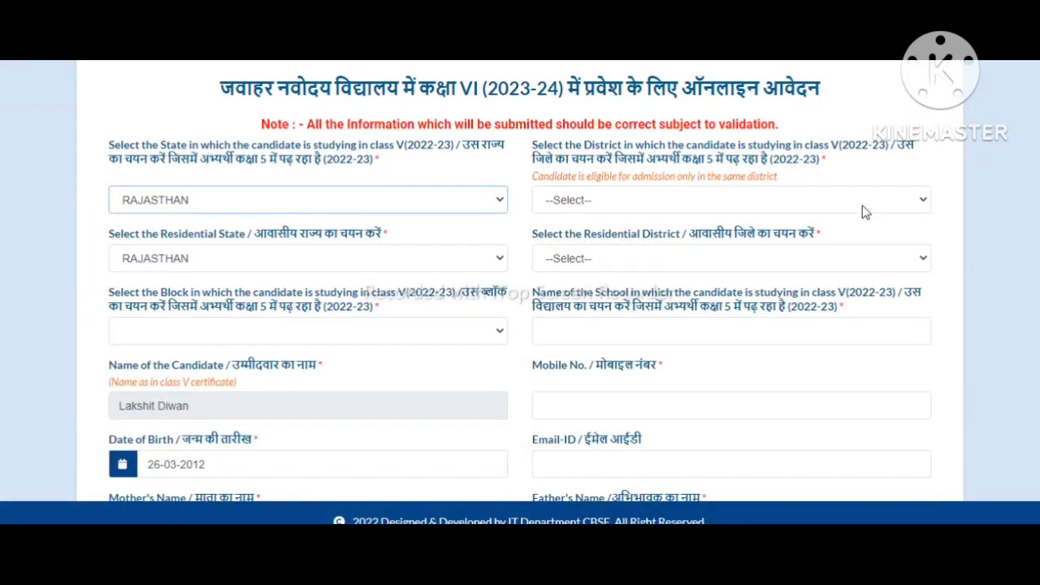
{"action": "left_click", "coordinate": [862, 204]}
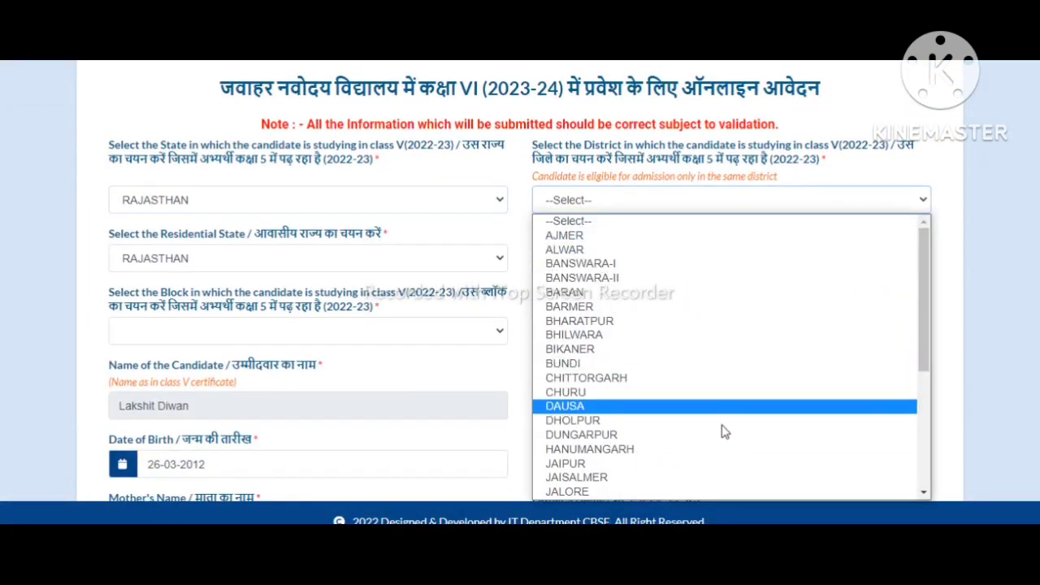
{"action": "left_click", "coordinate": [703, 464]}
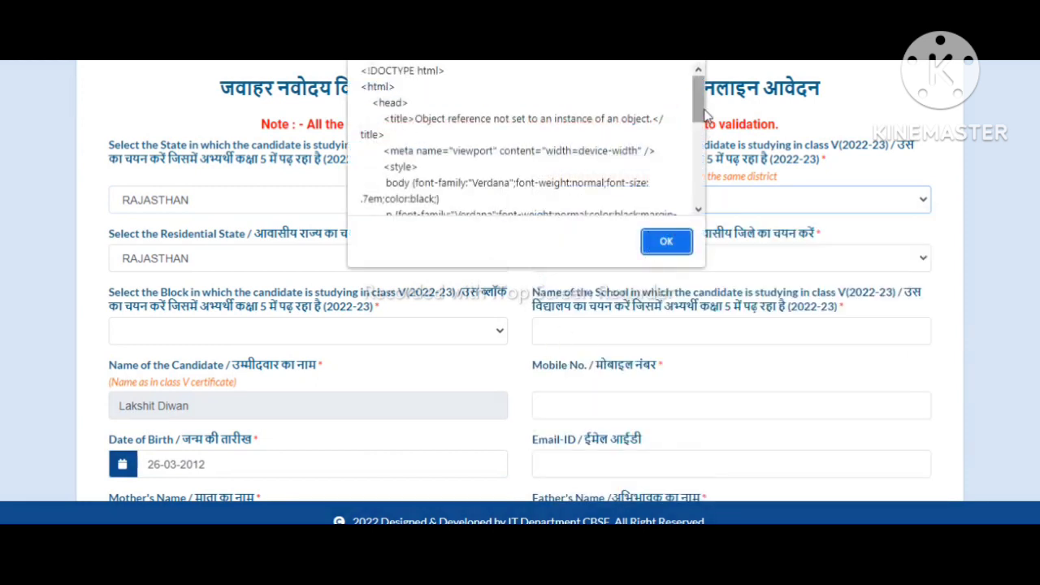
{"action": "left_click", "coordinate": [667, 242]}
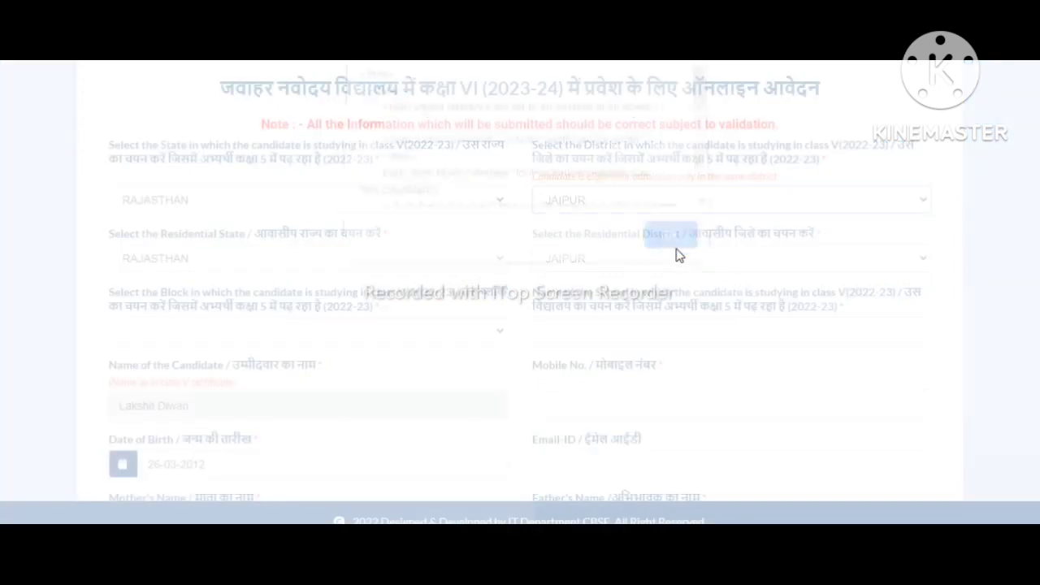
Step: Try to choose the block in which the candidate is studying in class V
{"action": "scroll", "coordinate": [520, 281], "scroll_direction": "down", "scroll_amount": 3}
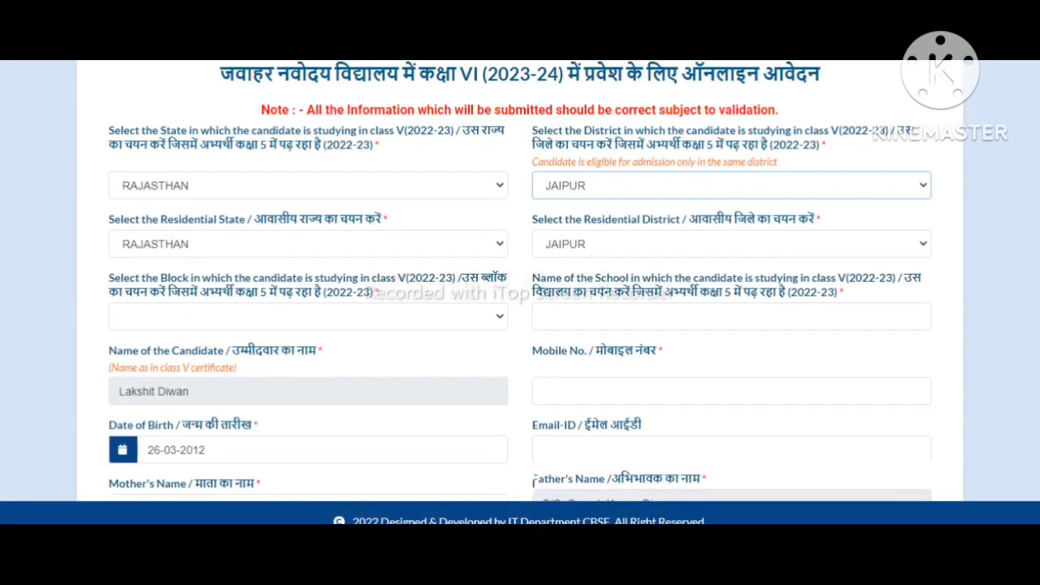
{"action": "scroll", "coordinate": [520, 309], "scroll_direction": "up", "scroll_amount": 3}
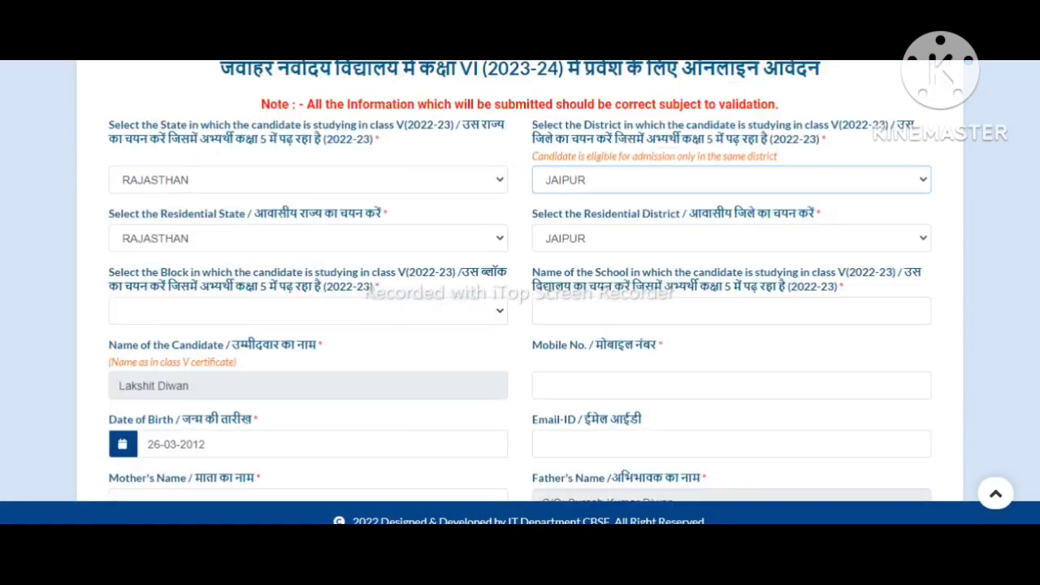
{"action": "scroll", "coordinate": [785, 158], "scroll_direction": "down", "scroll_amount": 2}
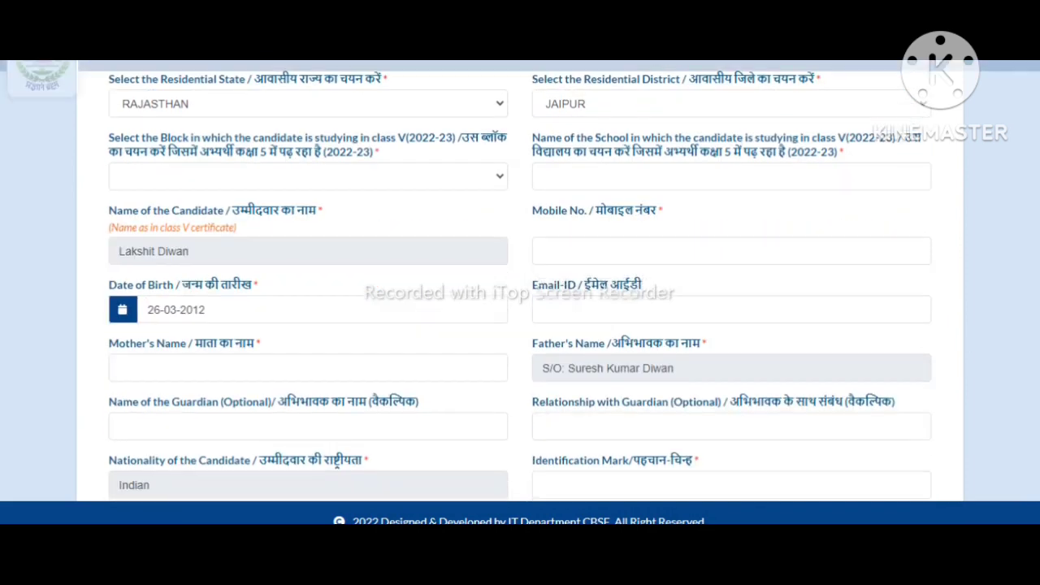
{"action": "left_click", "coordinate": [480, 151]}
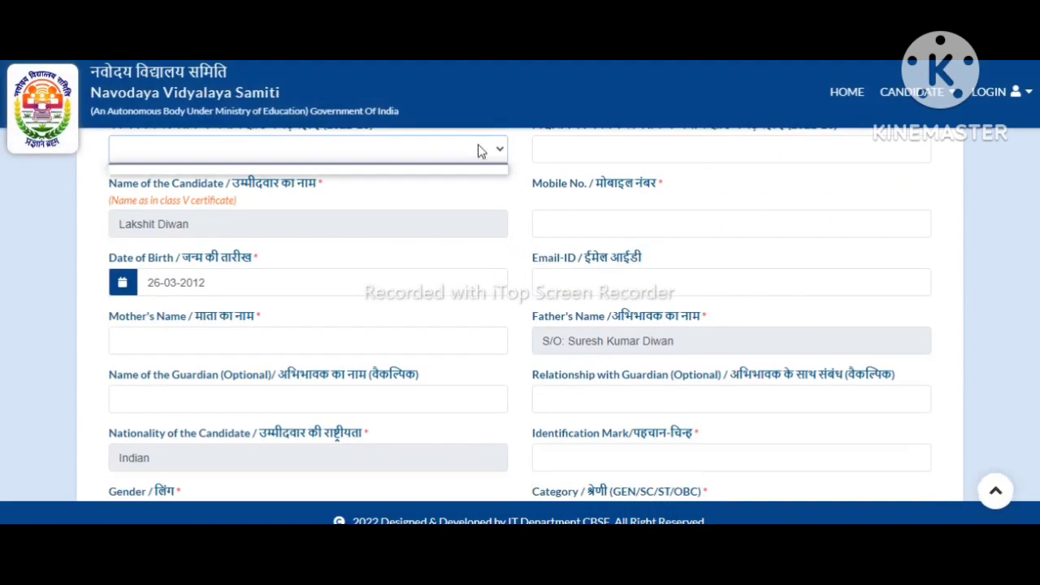
{"action": "left_click", "coordinate": [457, 168]}
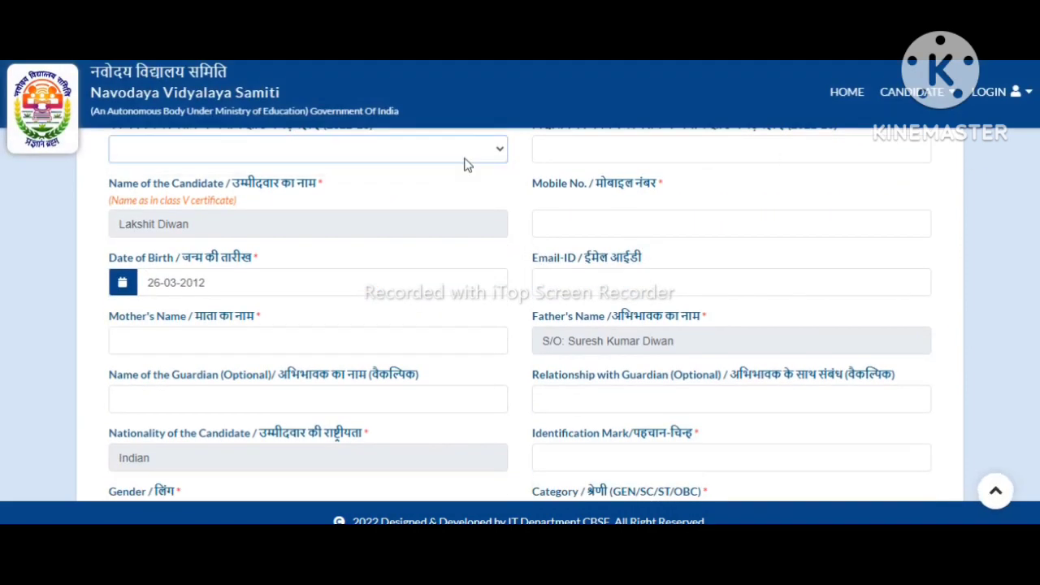
Step: Go through the school name, mobile number, email, mother's name, guardian's name and identification mark fields without filling them in
{"action": "left_click", "coordinate": [708, 158]}
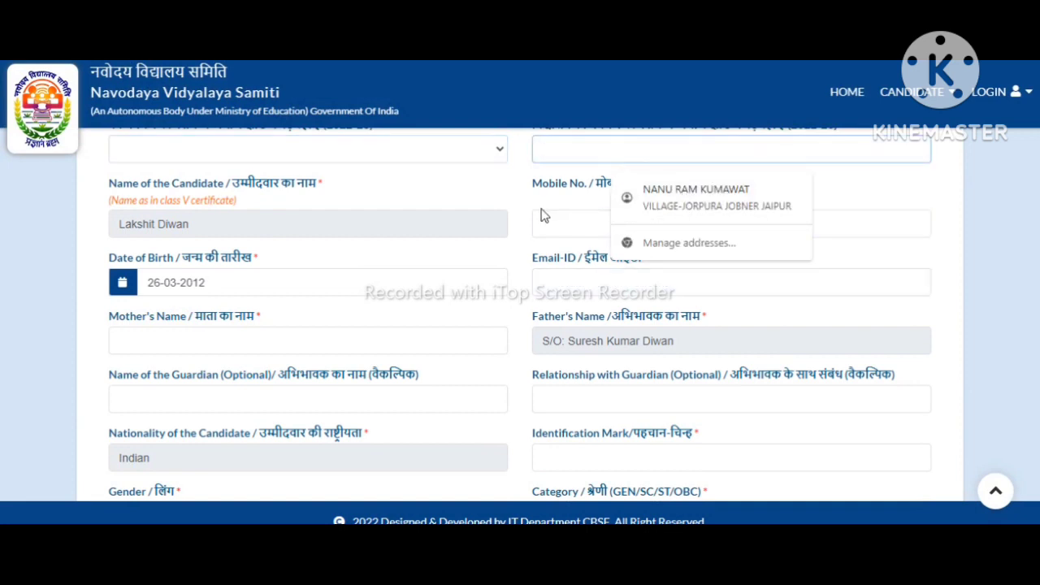
{"action": "left_click", "coordinate": [571, 225]}
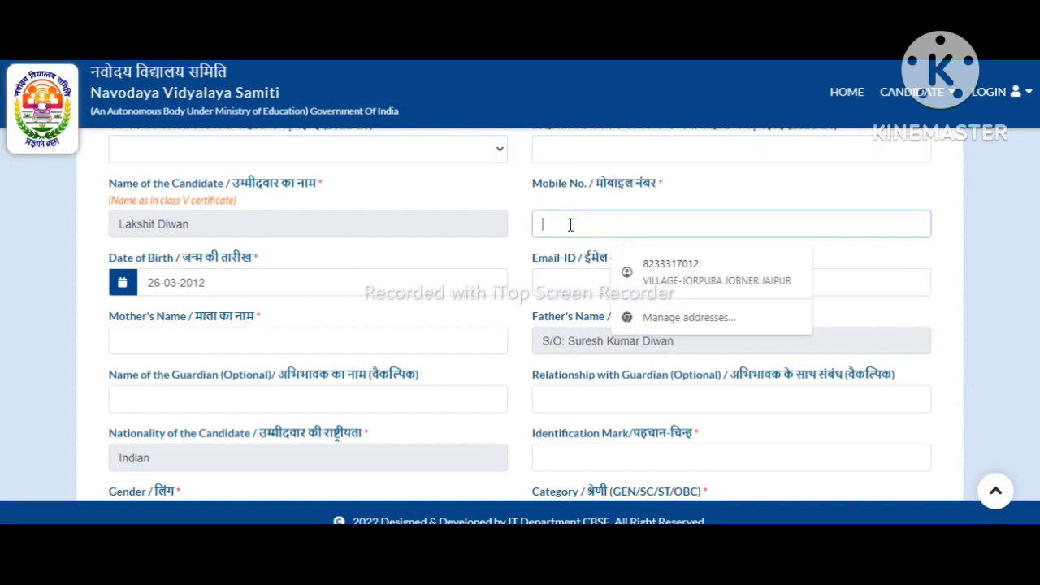
{"action": "left_click", "coordinate": [570, 290]}
{"action": "left_click", "coordinate": [362, 346]}
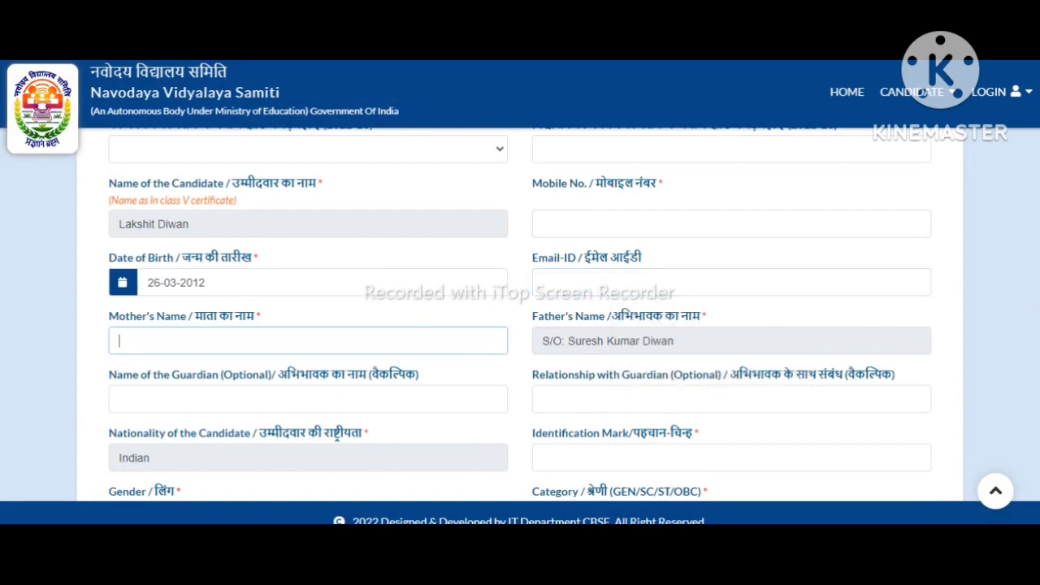
{"action": "scroll", "coordinate": [520, 325], "scroll_direction": "down", "scroll_amount": 3}
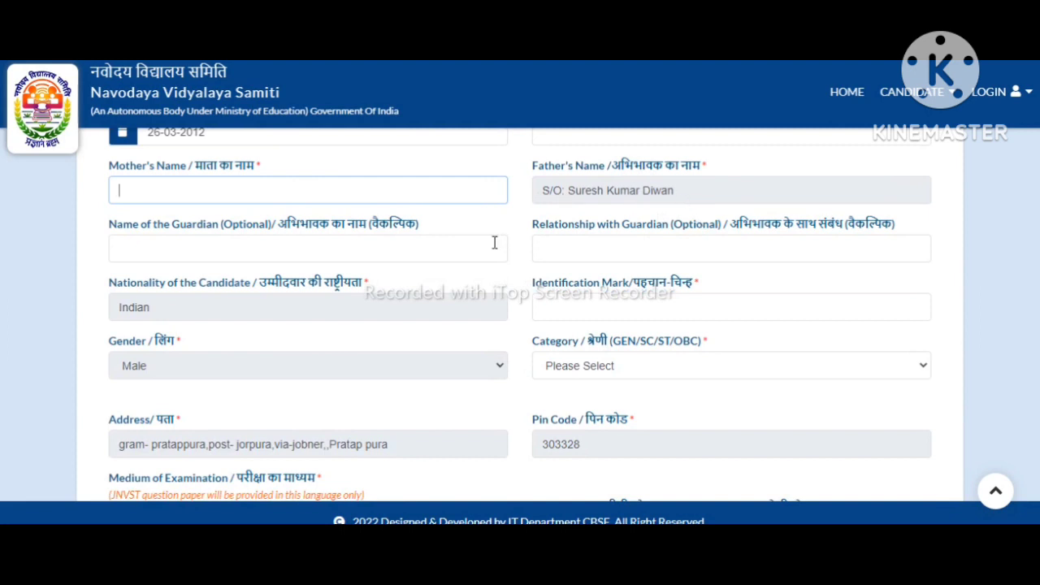
{"action": "left_click", "coordinate": [322, 256]}
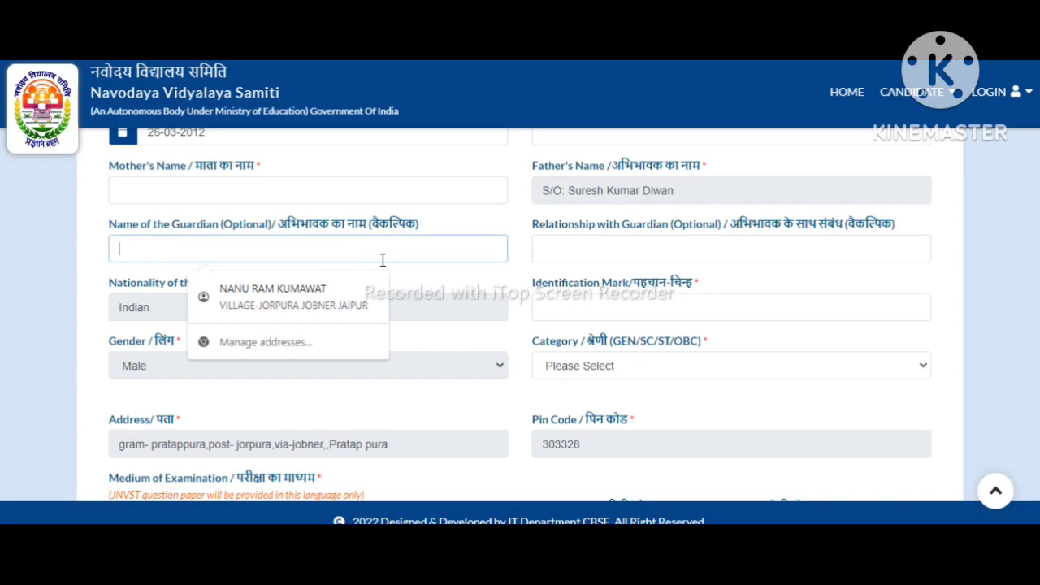
{"action": "left_click", "coordinate": [592, 307]}
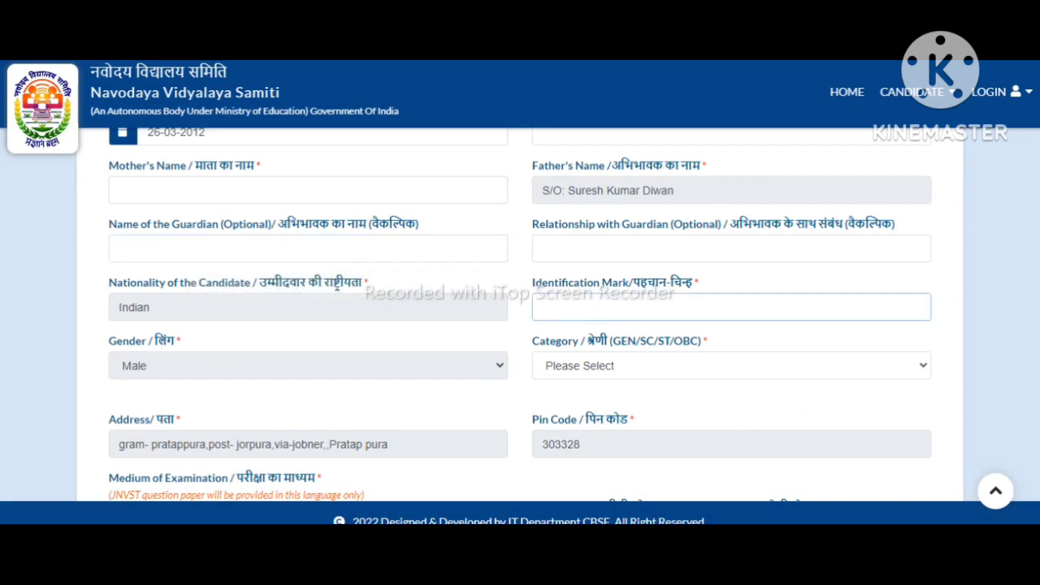
Step: Review the fields for category, medium of examination, disability, religion and parents' annual income
{"action": "scroll", "coordinate": [520, 317], "scroll_direction": "down", "scroll_amount": 3}
{"action": "scroll", "coordinate": [520, 317], "scroll_direction": "up", "scroll_amount": 1}
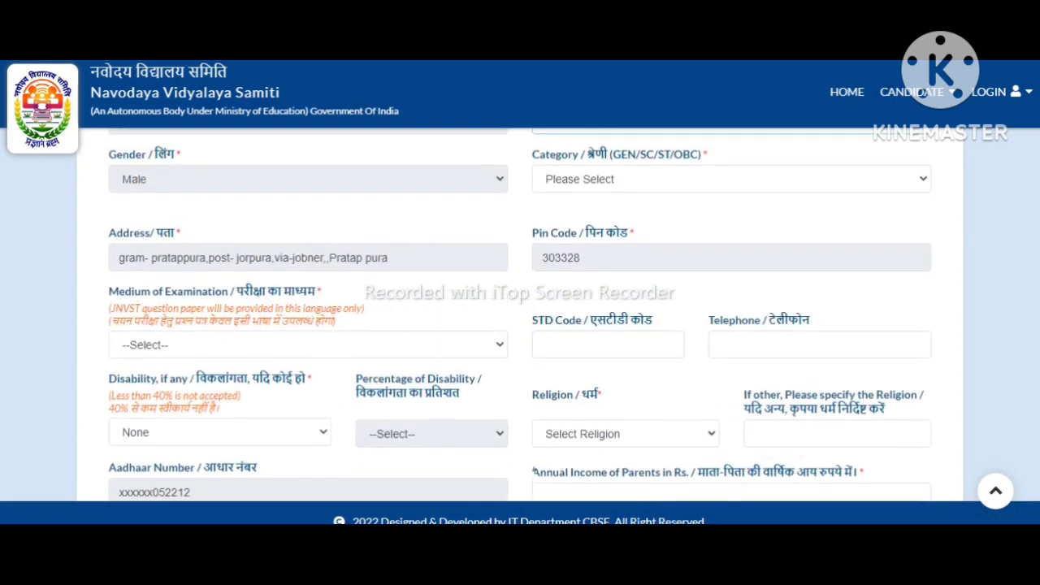
{"action": "scroll", "coordinate": [521, 317], "scroll_direction": "down", "scroll_amount": 2}
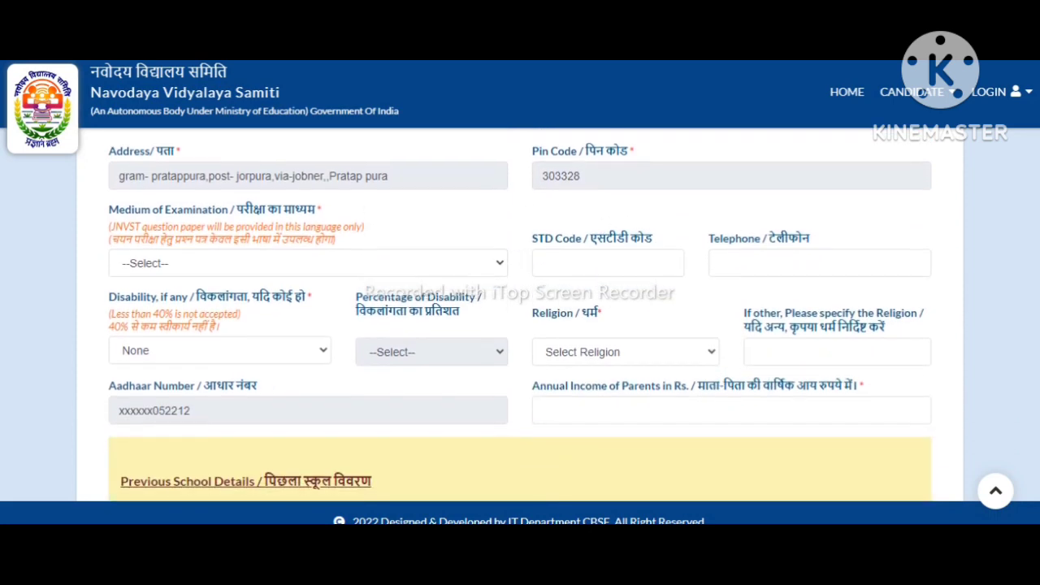
{"action": "scroll", "coordinate": [520, 317], "scroll_direction": "down", "scroll_amount": 4}
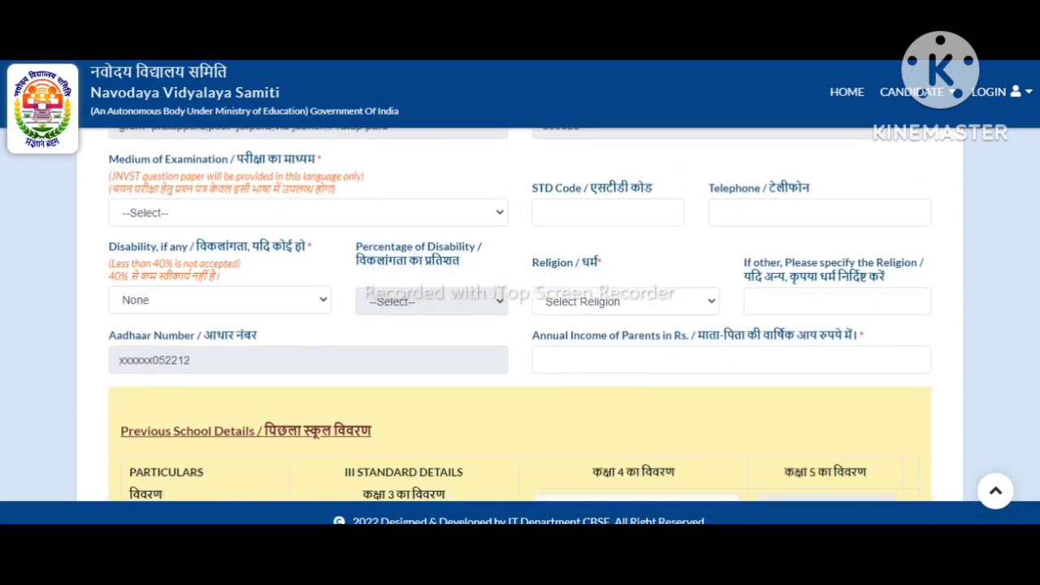
Step: Review the class III previous school fields for village, school name, school location and recognition status without filling them in
{"action": "scroll", "coordinate": [588, 255], "scroll_direction": "down", "scroll_amount": 2}
{"action": "scroll", "coordinate": [587, 255], "scroll_direction": "up", "scroll_amount": 1}
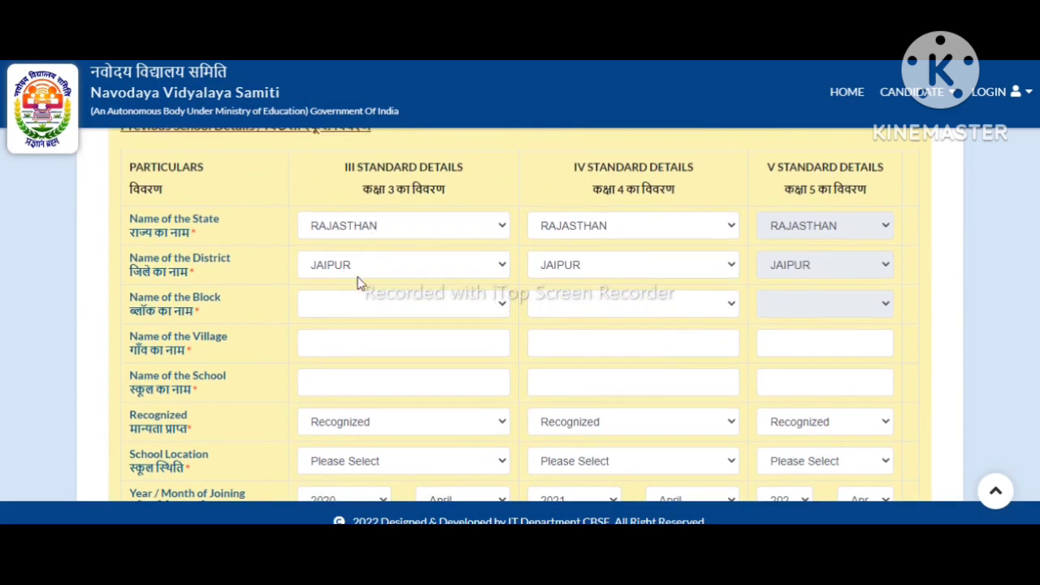
{"action": "left_click", "coordinate": [344, 344]}
{"action": "left_click", "coordinate": [328, 388]}
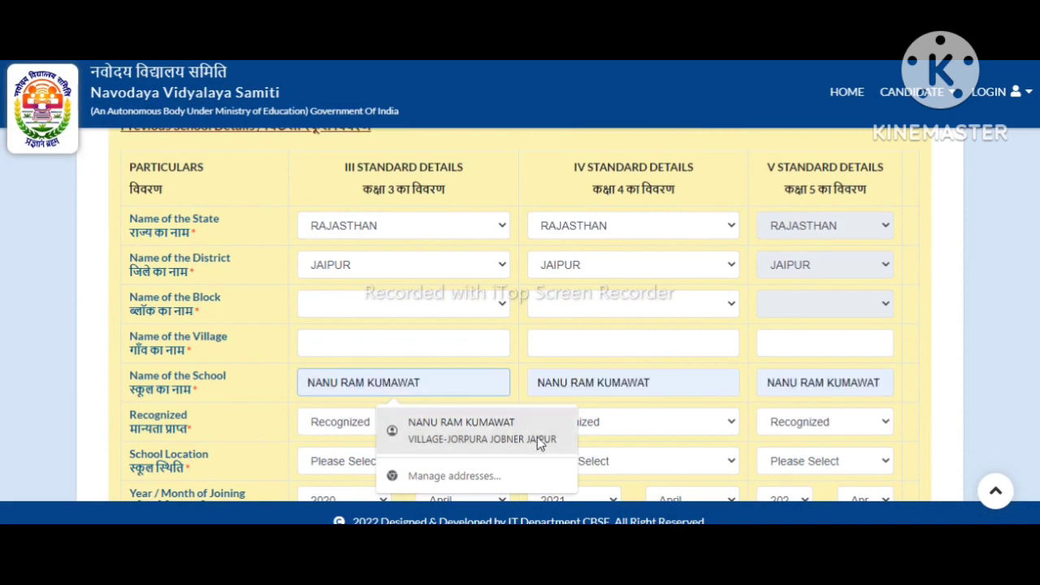
{"action": "scroll", "coordinate": [917, 336], "scroll_direction": "down", "scroll_amount": 3}
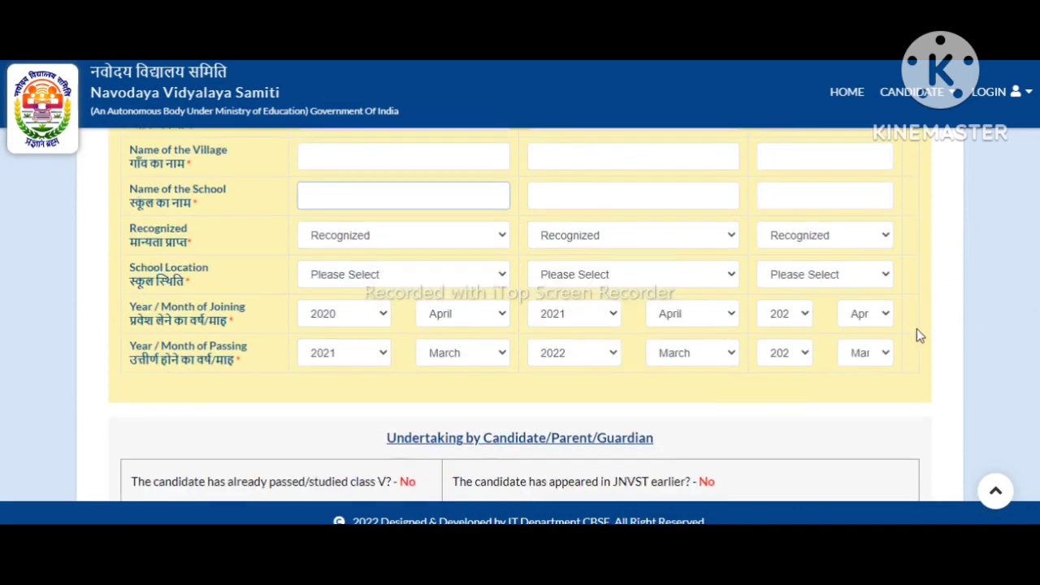
{"action": "left_click", "coordinate": [388, 274]}
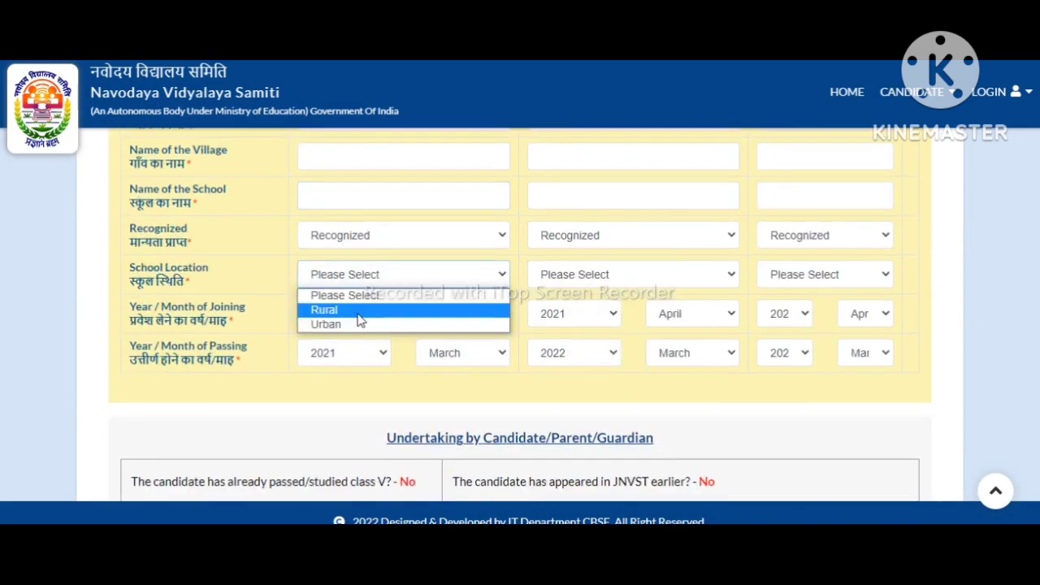
{"action": "left_click", "coordinate": [394, 229]}
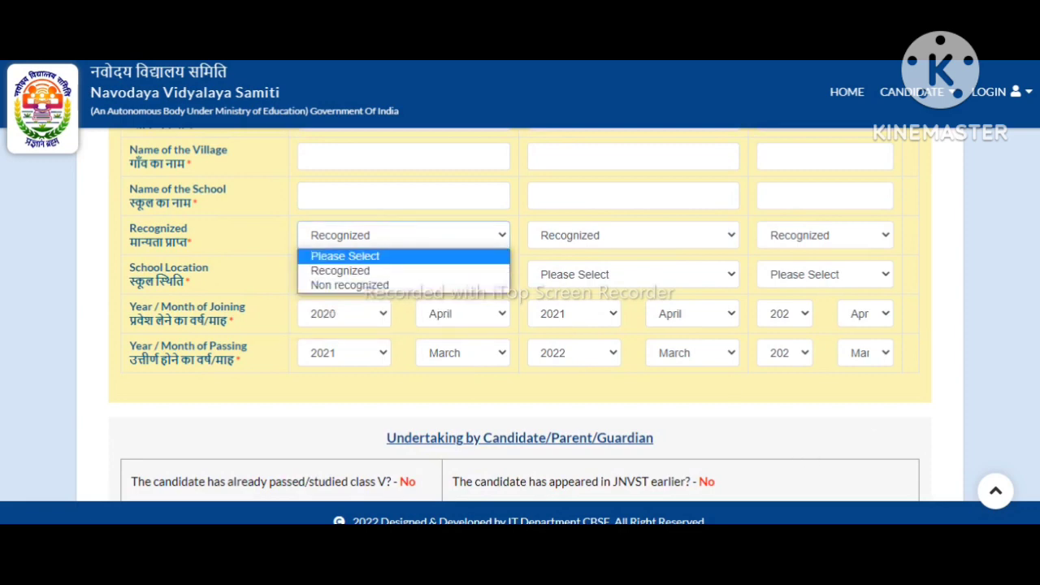
{"action": "scroll", "coordinate": [520, 317], "scroll_direction": "down", "scroll_amount": 2}
{"action": "scroll", "coordinate": [520, 317], "scroll_direction": "up", "scroll_amount": 6}
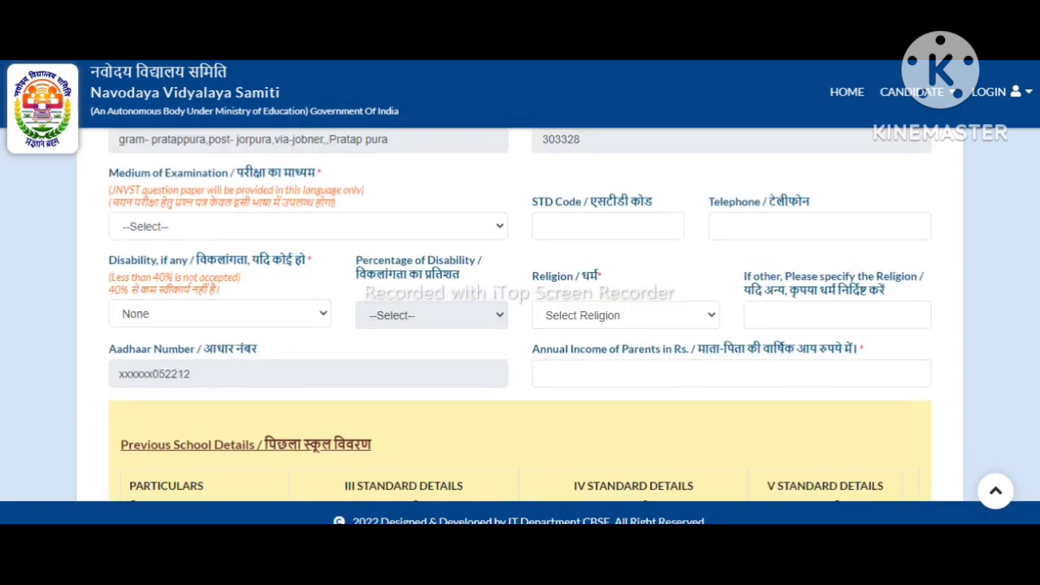
Step: Read the undertaking and the upload requirements for the candidate's photo, candidate's and parent's signatures, and the study certificate
{"action": "scroll", "coordinate": [520, 317], "scroll_direction": "down", "scroll_amount": 10}
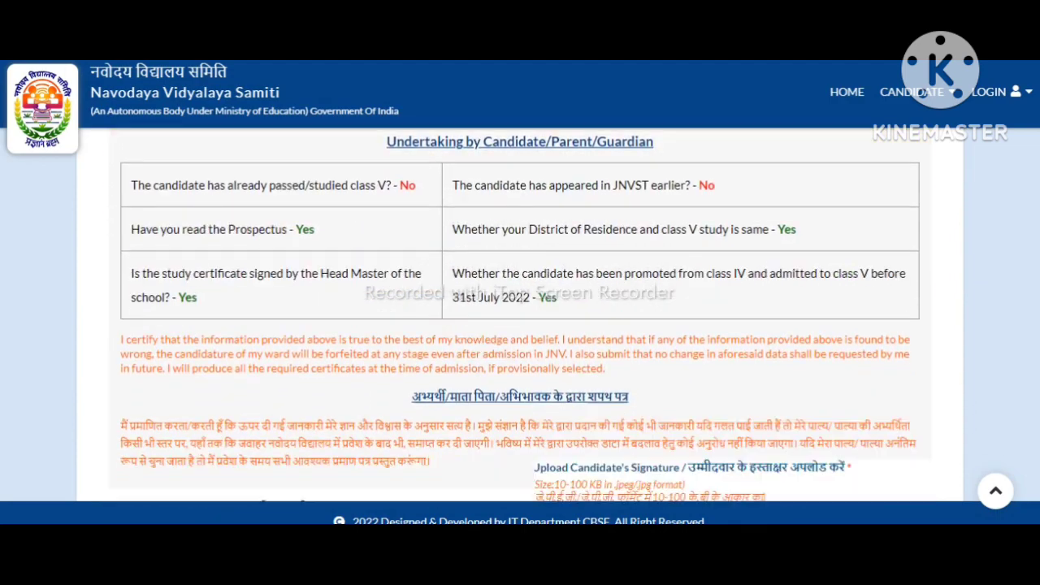
{"action": "scroll", "coordinate": [520, 317], "scroll_direction": "down", "scroll_amount": 4}
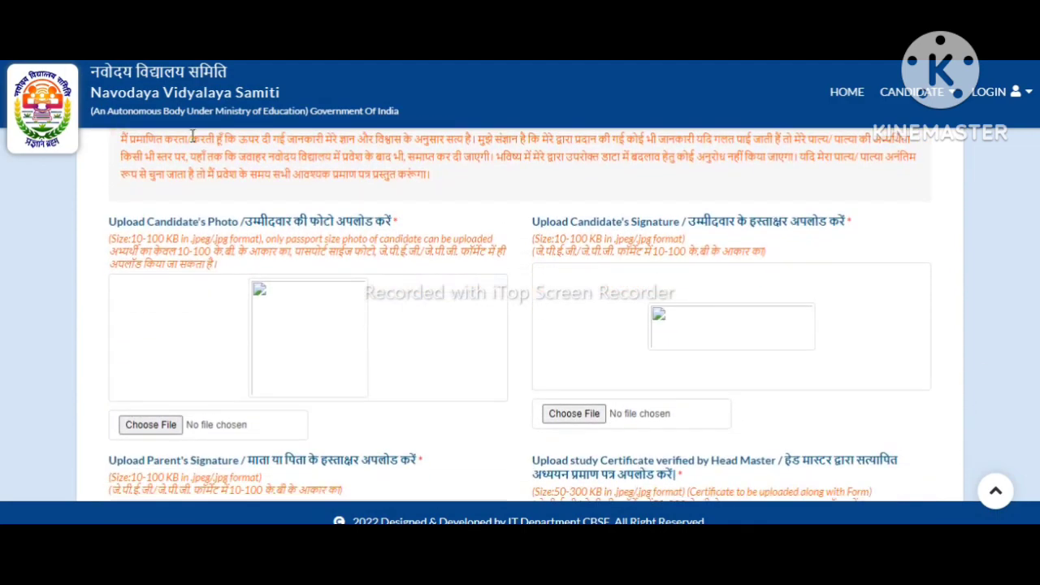
{"action": "left_click_drag", "start_coordinate": [228, 221], "coordinate": [689, 229]}
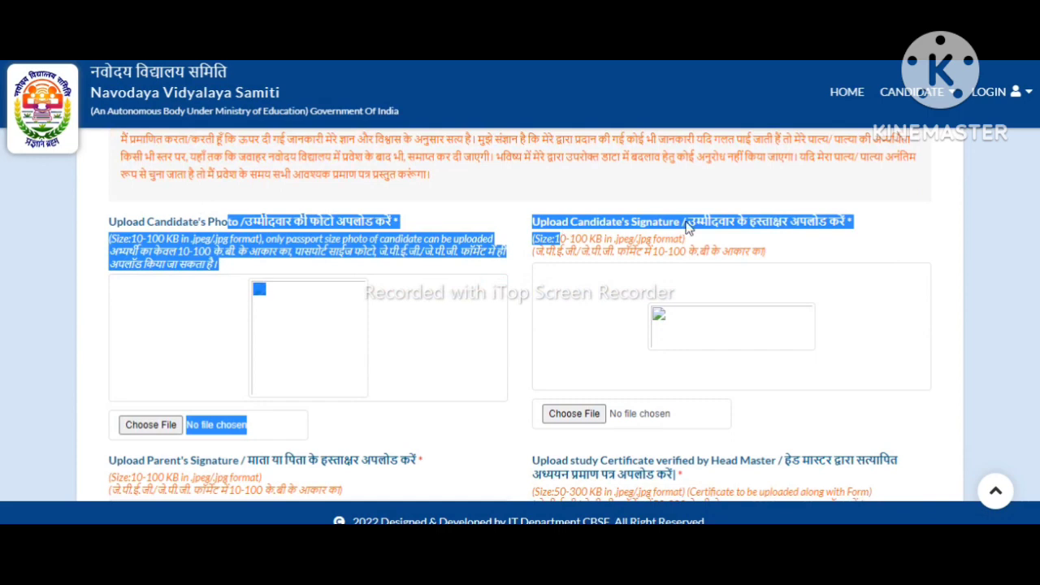
{"action": "left_click", "coordinate": [709, 225]}
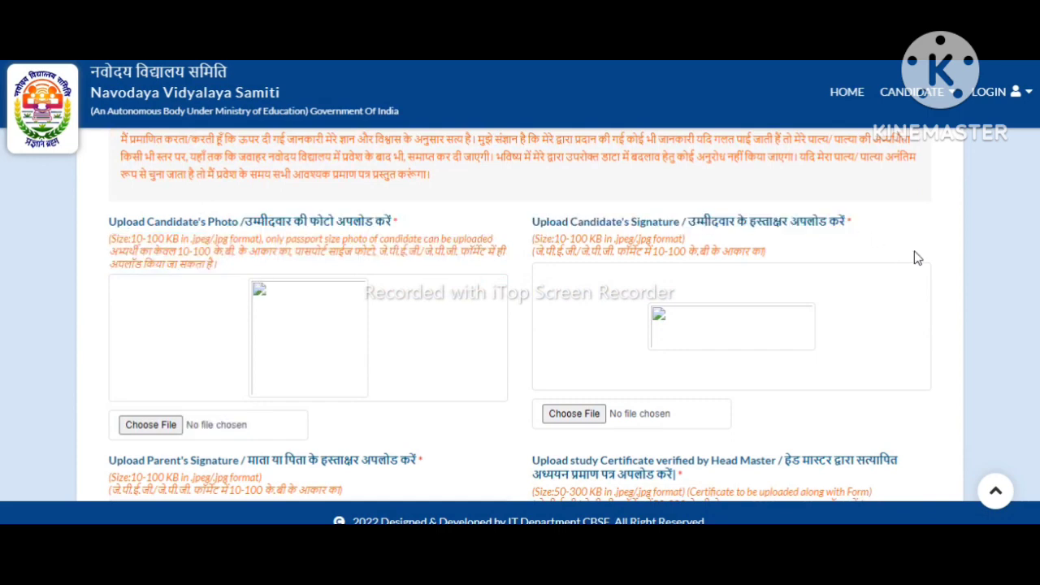
{"action": "scroll", "coordinate": [520, 317], "scroll_direction": "down", "scroll_amount": 5}
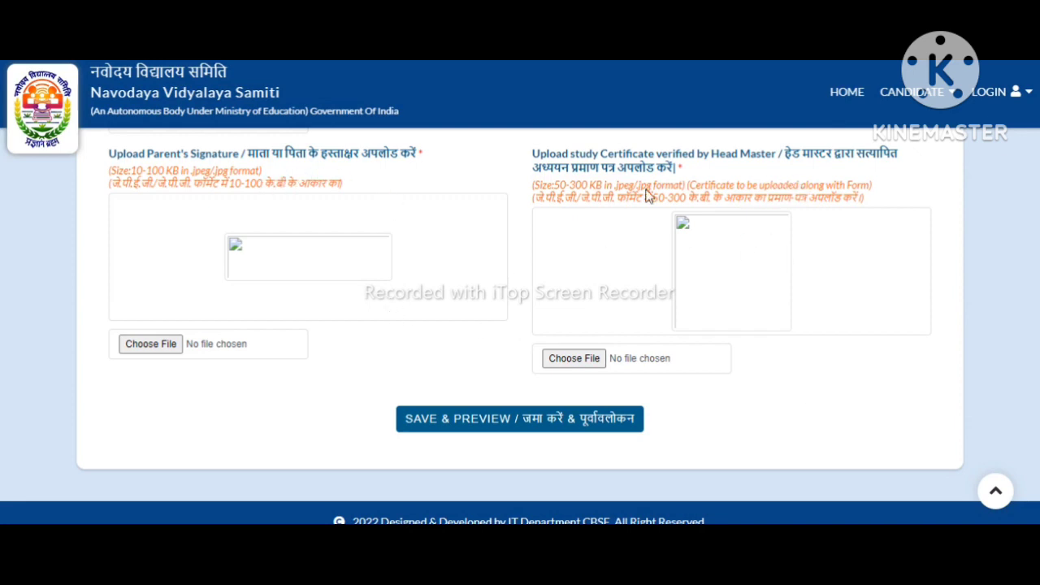
{"action": "left_click_drag", "start_coordinate": [525, 173], "coordinate": [767, 207]}
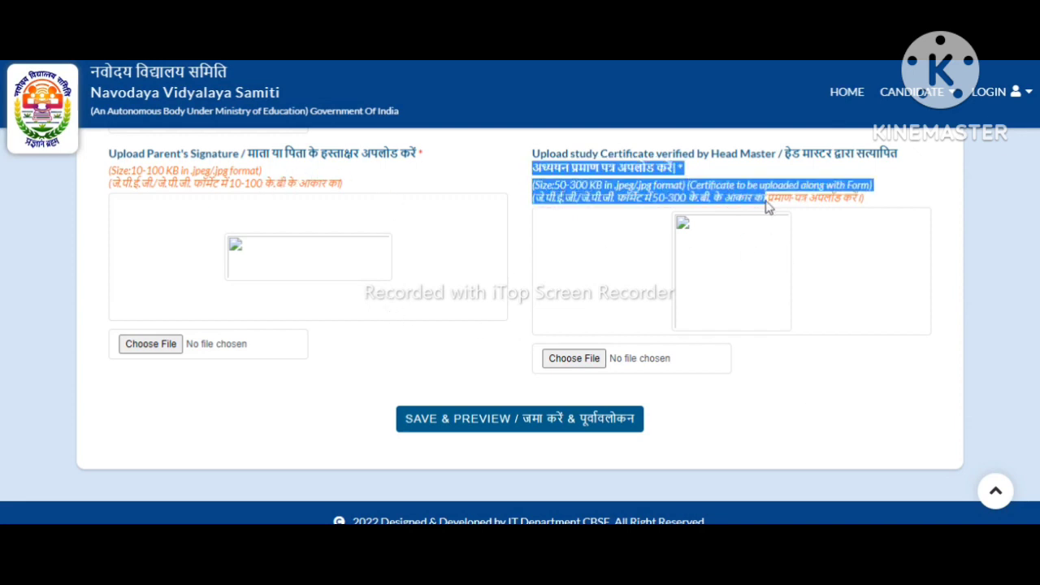
{"action": "left_click", "coordinate": [766, 207]}
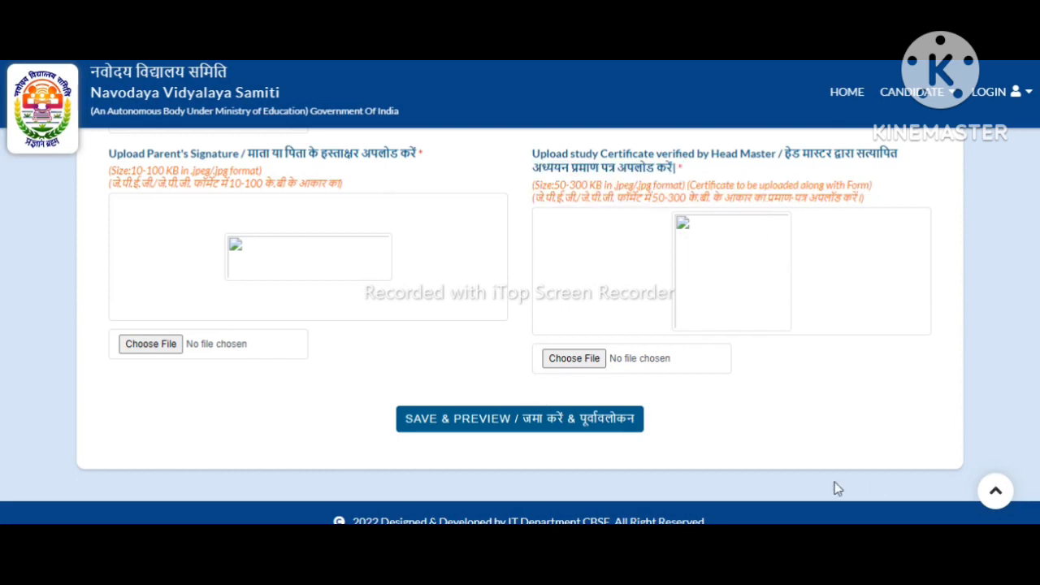